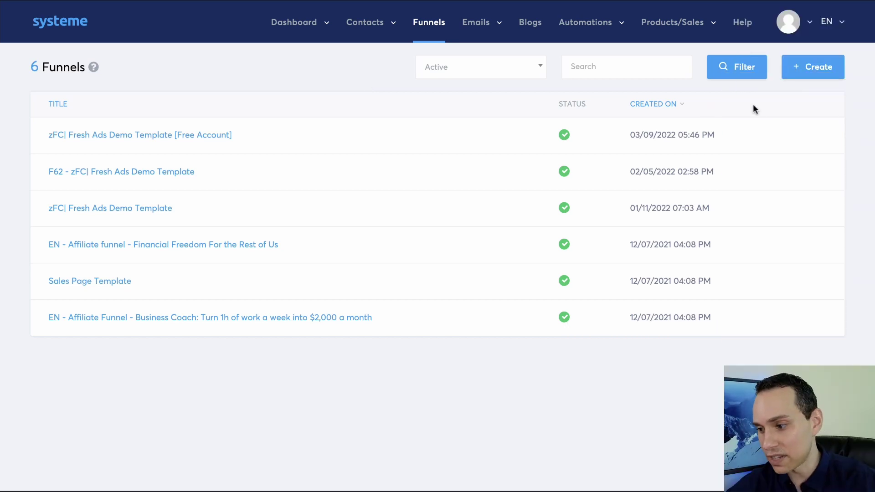
# Create a new funnel named "F105 - DEMO 1" with the Build an audience goal
pyautogui.click(807, 72)
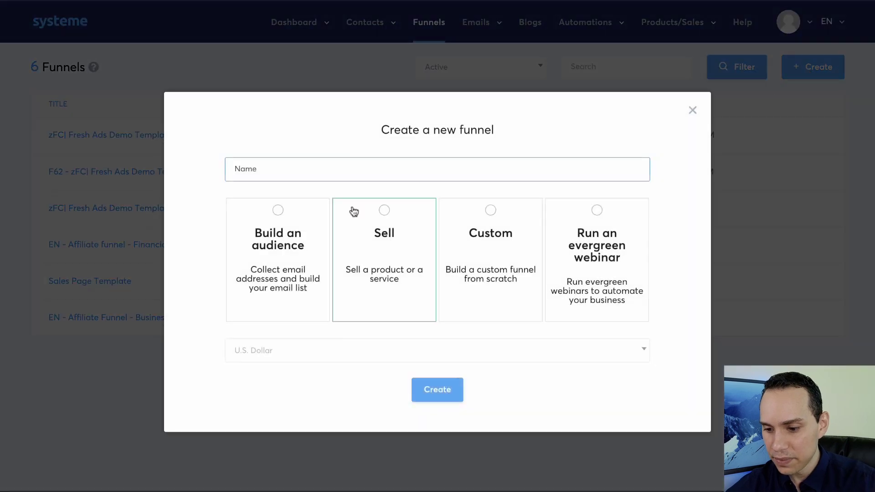
pyautogui.click(271, 254)
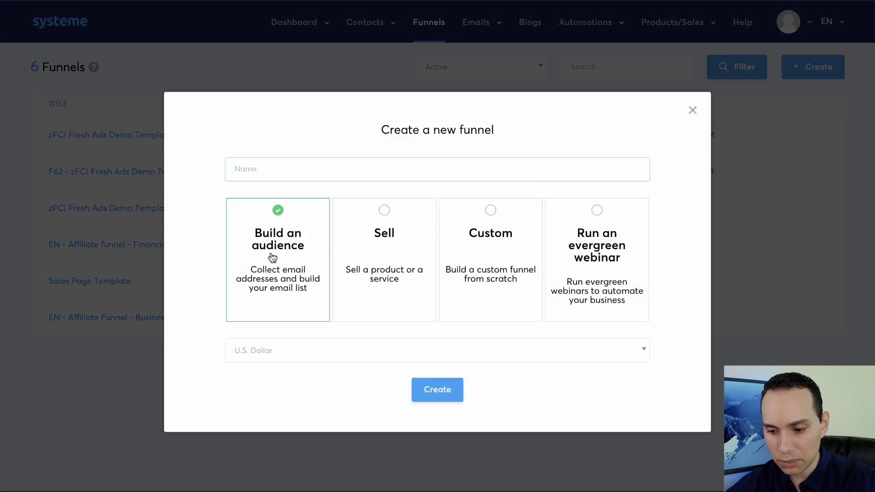
pyautogui.click(293, 169)
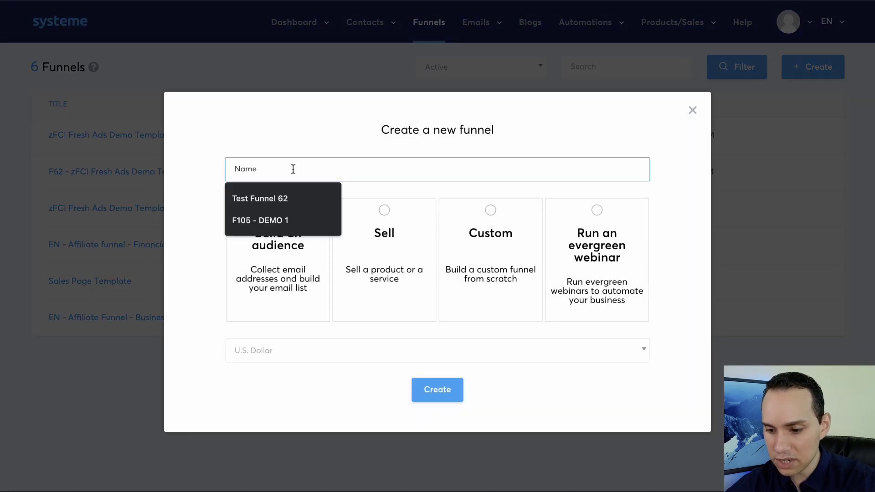
pyautogui.click(265, 221)
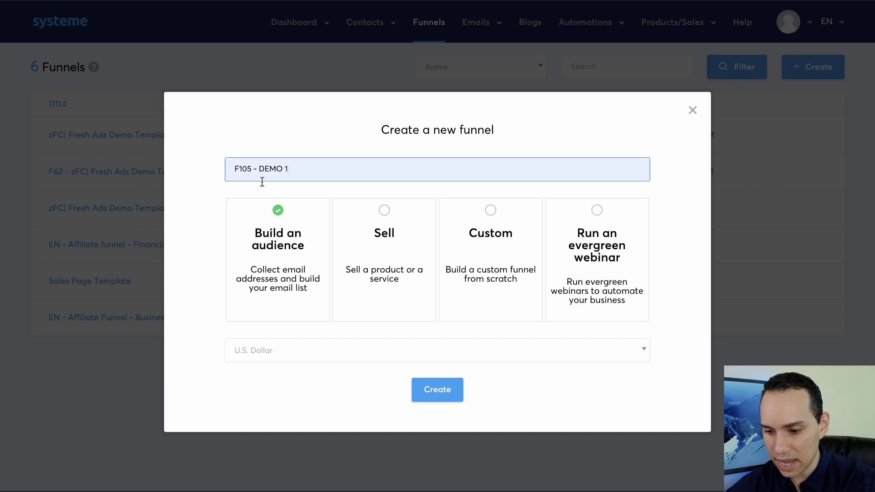
pyautogui.click(430, 391)
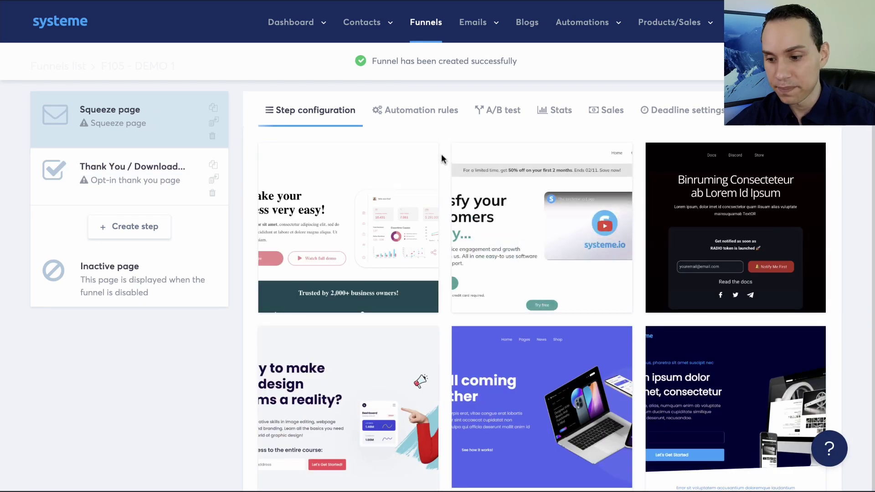
# Browse the squeeze page templates and choose the free book design headed "Simply the Best Way to Create Landing Pages"
pyautogui.scroll(-12, 441, 157)
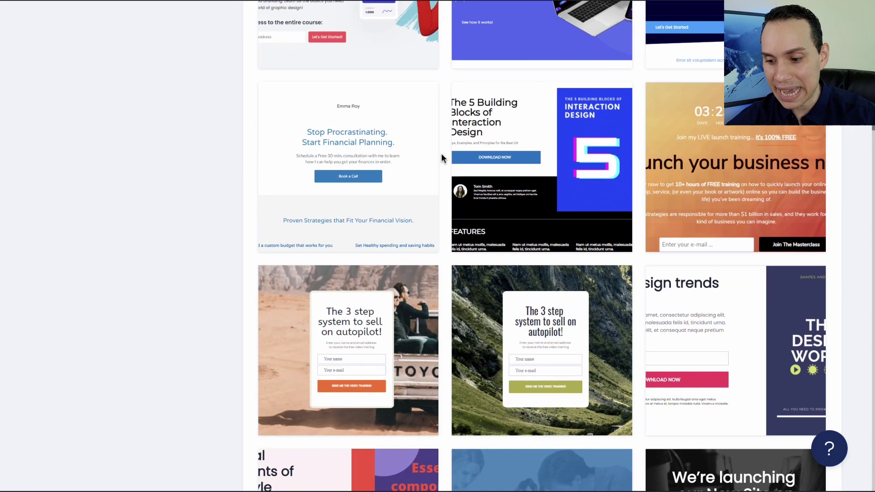
pyautogui.scroll(-8, 441, 154)
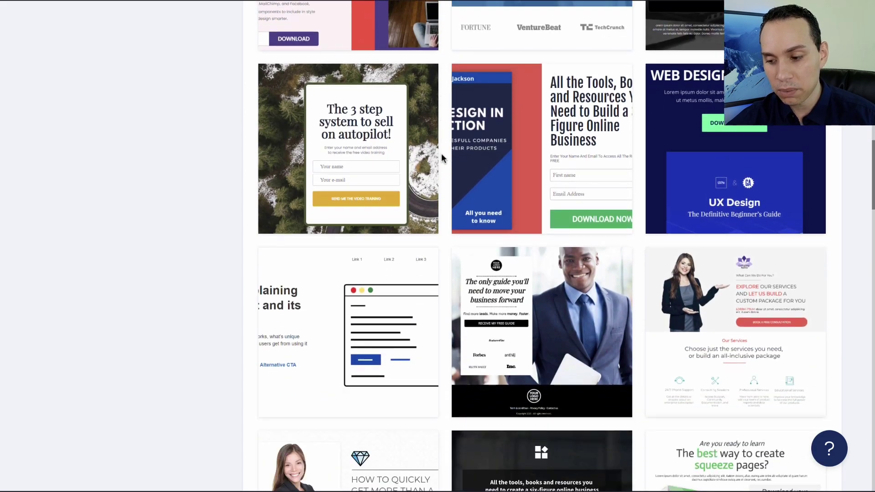
pyautogui.scroll(-9, 442, 154)
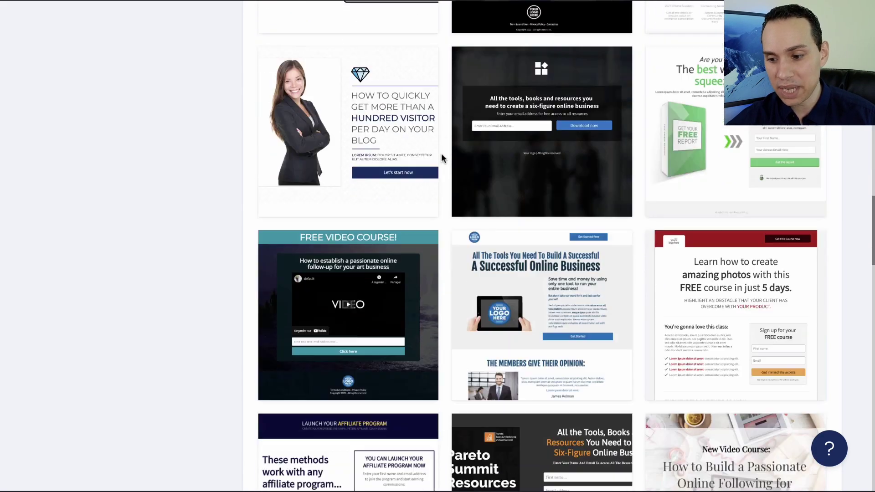
pyautogui.scroll(-10, 441, 155)
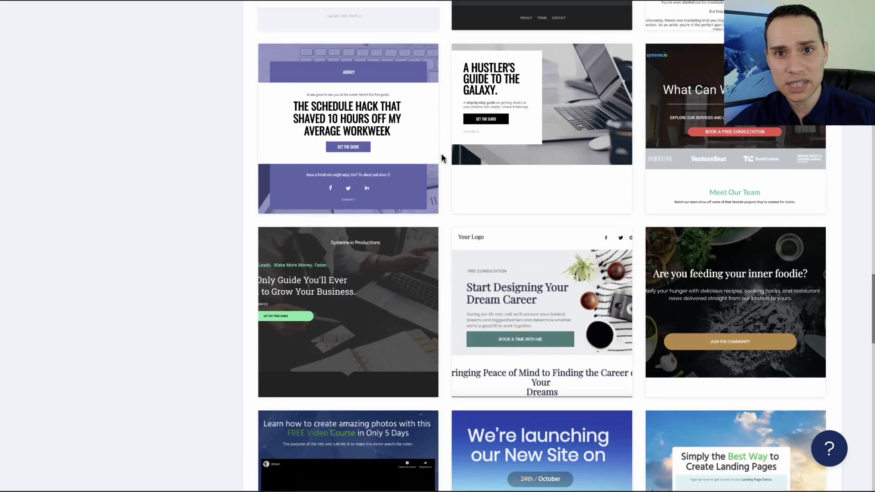
pyautogui.scroll(-9, 441, 155)
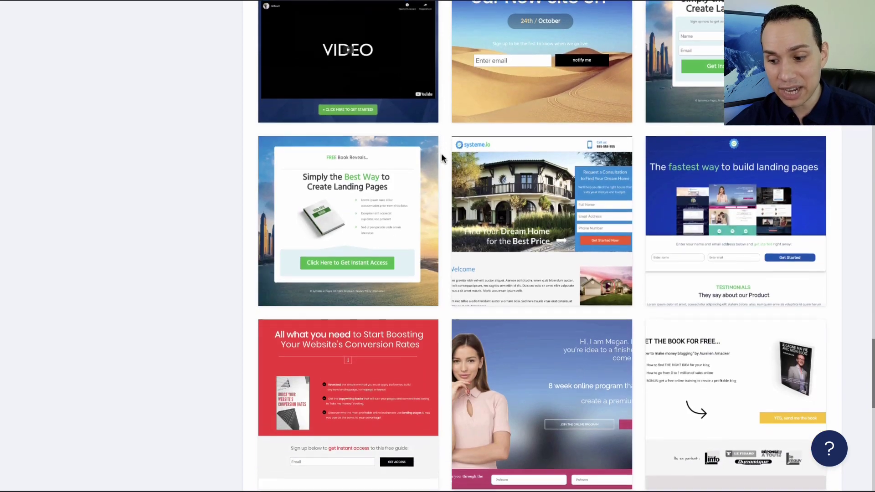
pyautogui.scroll(-6, 442, 155)
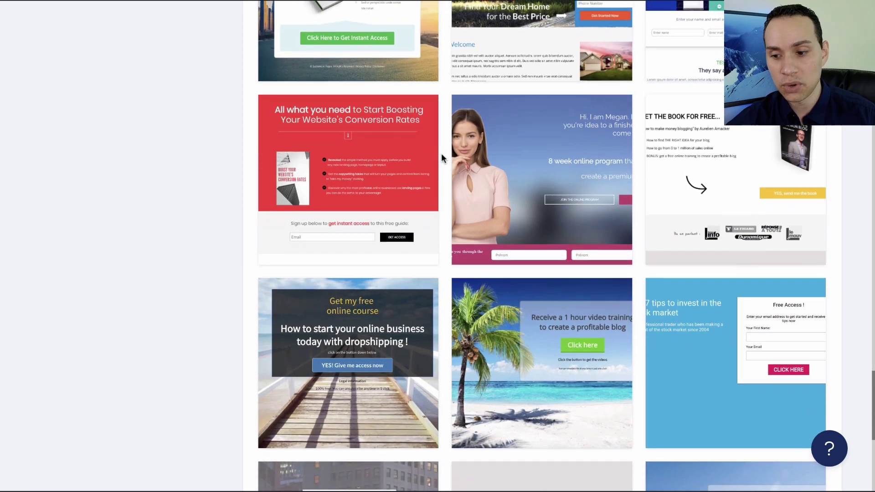
pyautogui.scroll(-6, 441, 155)
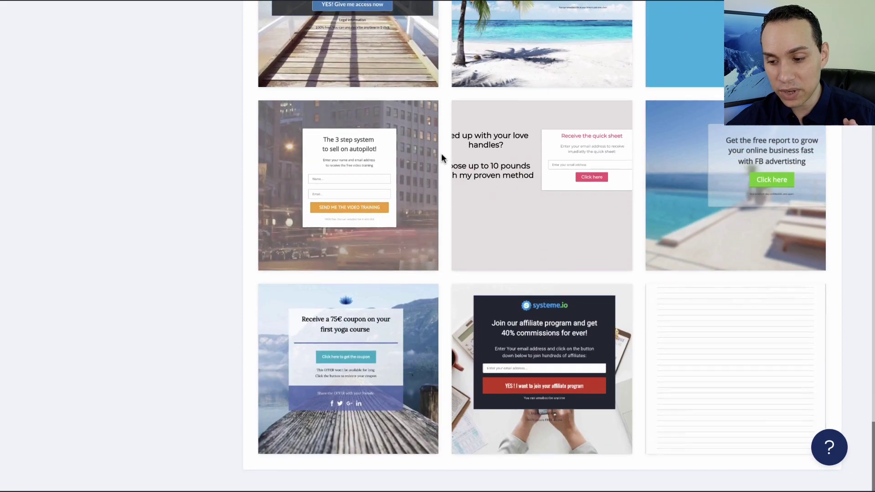
pyautogui.scroll(17, 441, 158)
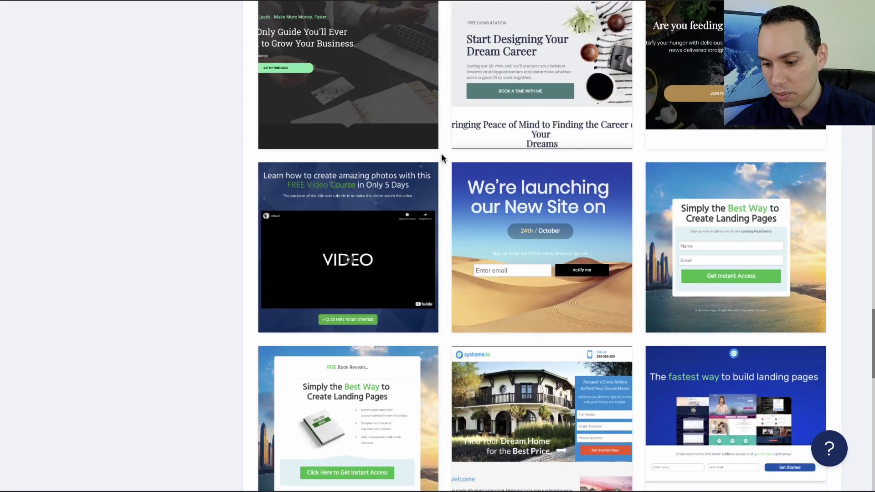
pyautogui.scroll(-3, 442, 159)
pyautogui.moveTo(344, 287)
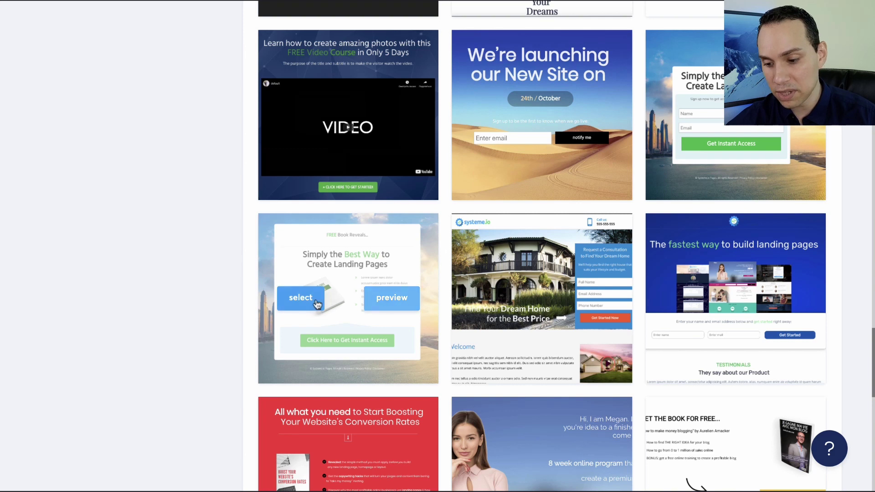
pyautogui.click(298, 299)
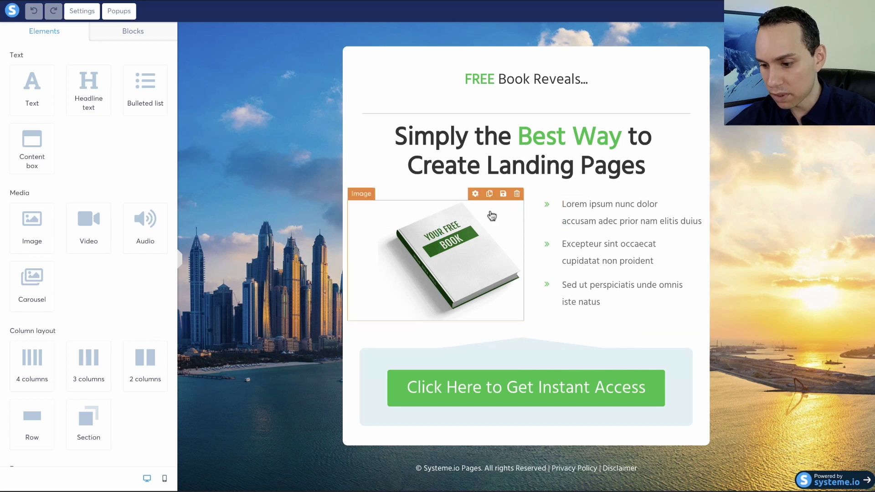
# Move the book image above its two-column row, directly under the headline, and delete the row holding the bullet texts
pyautogui.moveTo(440, 253); pyautogui.dragTo(527, 185)
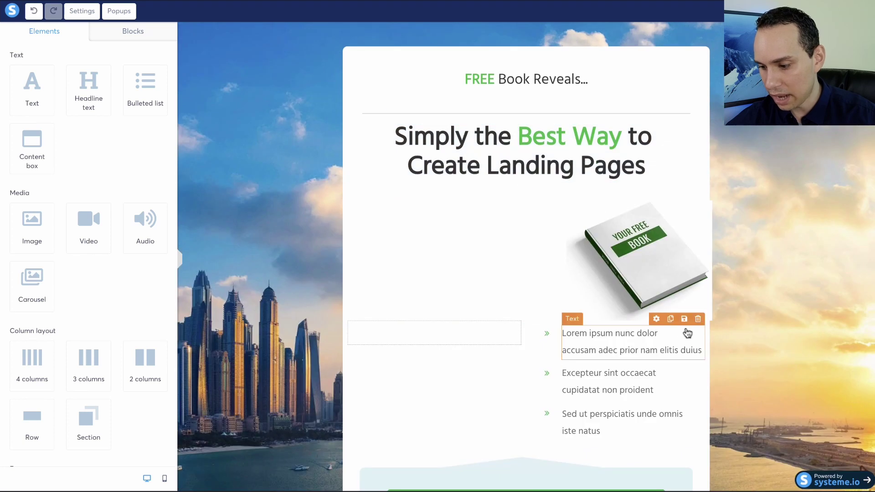
pyautogui.click(511, 338)
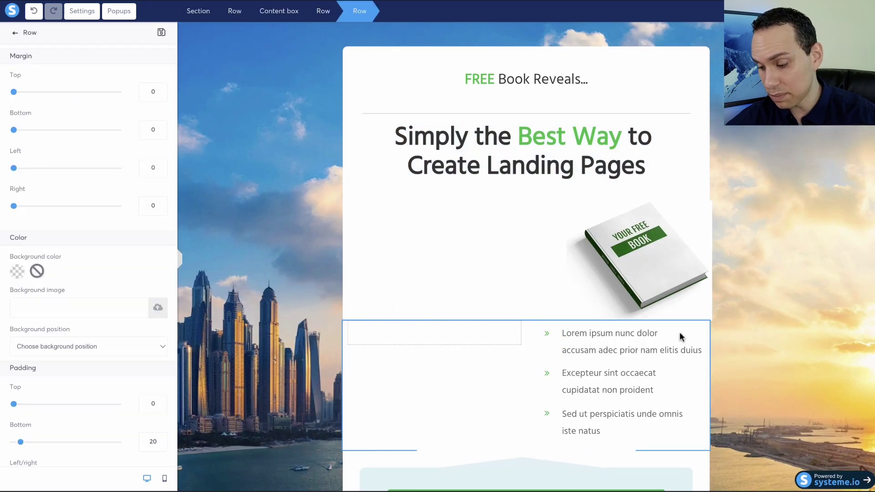
pyautogui.click(703, 314)
pyautogui.click(478, 73)
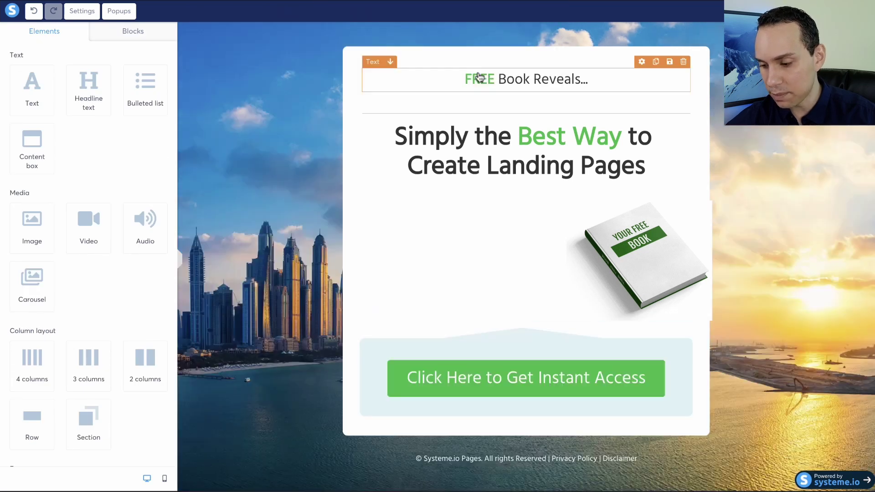
# Center the book image beneath the headline
pyautogui.click(483, 247)
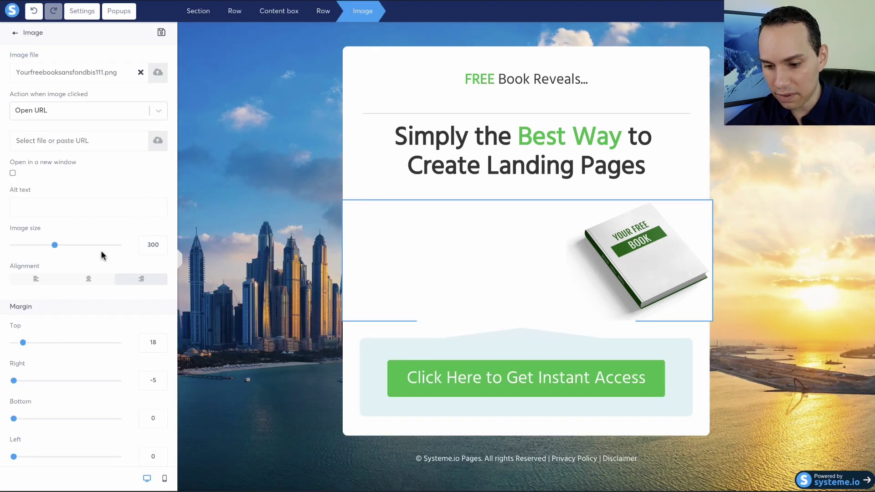
pyautogui.click(86, 283)
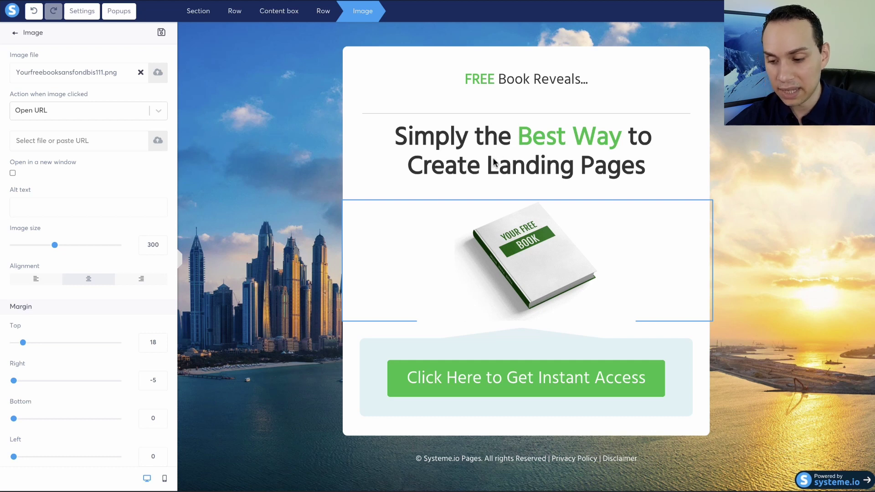
pyautogui.click(280, 118)
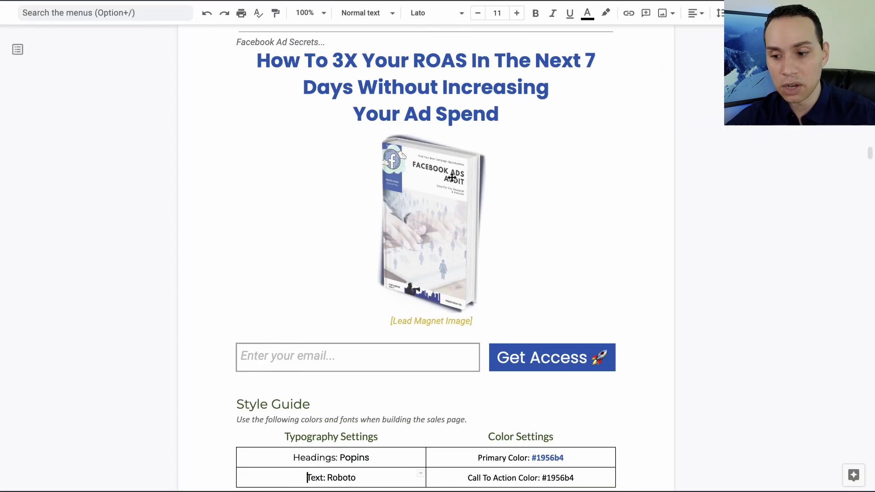
# Review the squeeze page copy formula in the Google Docs document, and set the page's default Google font to Poppins
pyautogui.scroll(-12, 452, 178)
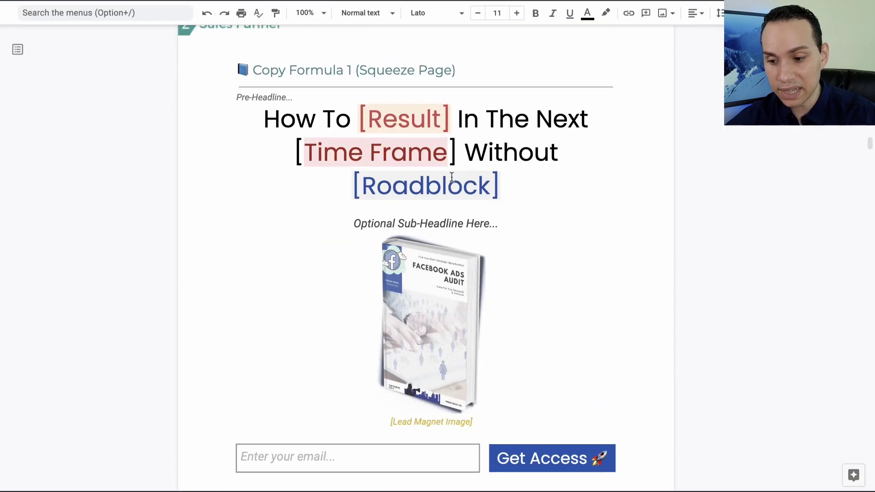
pyautogui.scroll(-1, 451, 178)
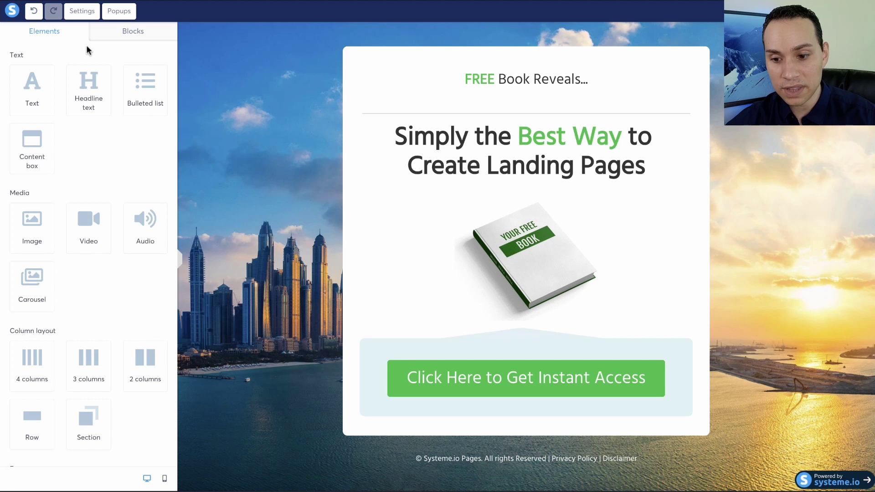
pyautogui.click(82, 10)
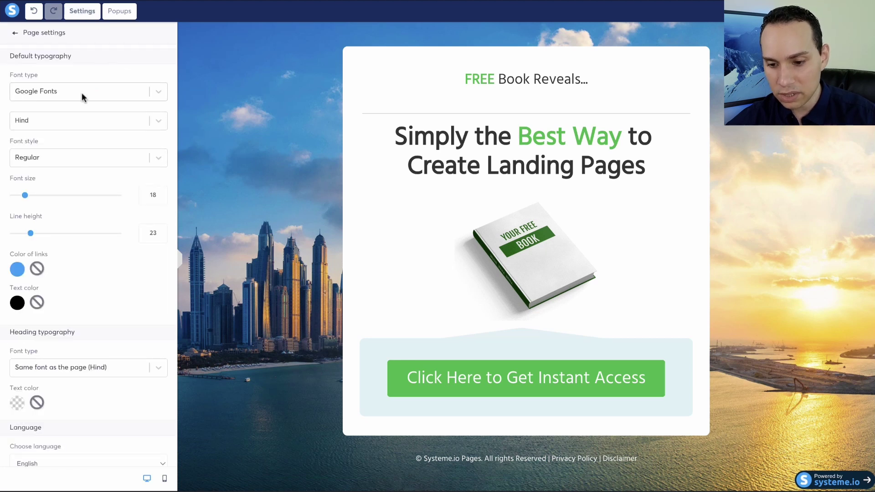
pyautogui.click(95, 121)
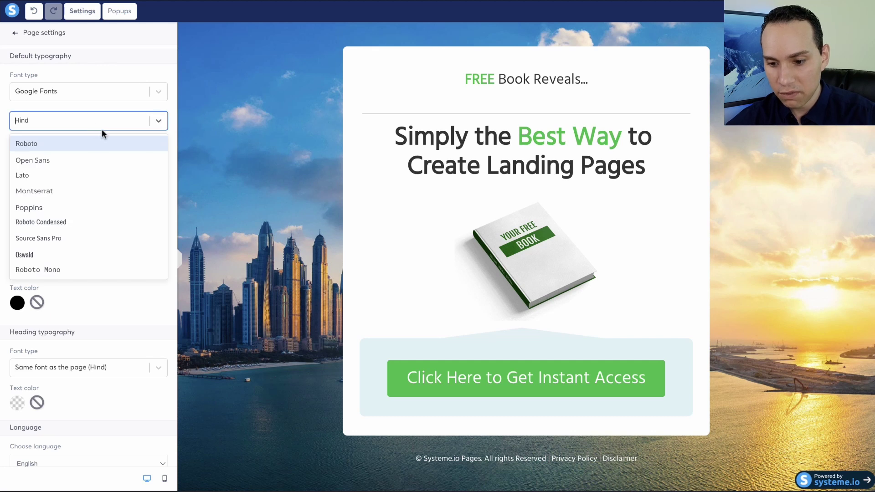
pyautogui.write('p')
pyautogui.click(29, 159)
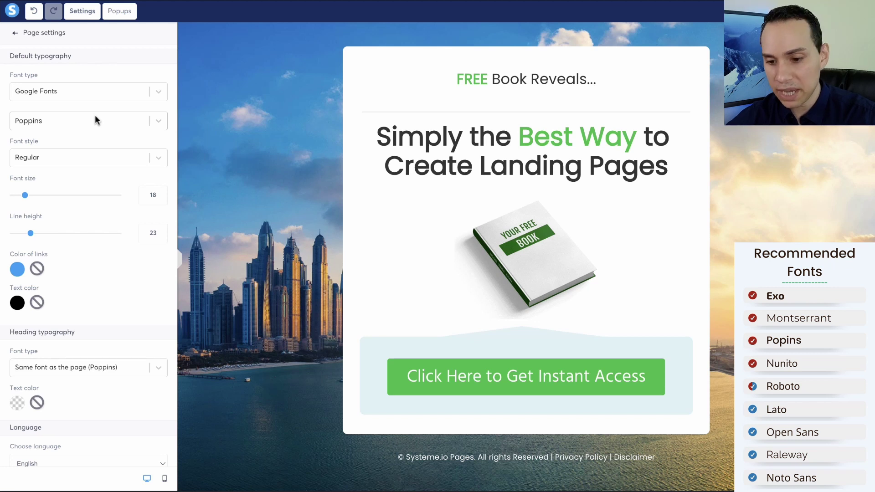
# Set the page's default link color to #1956b4 and leave the page settings
pyautogui.scroll(-3, 96, 117)
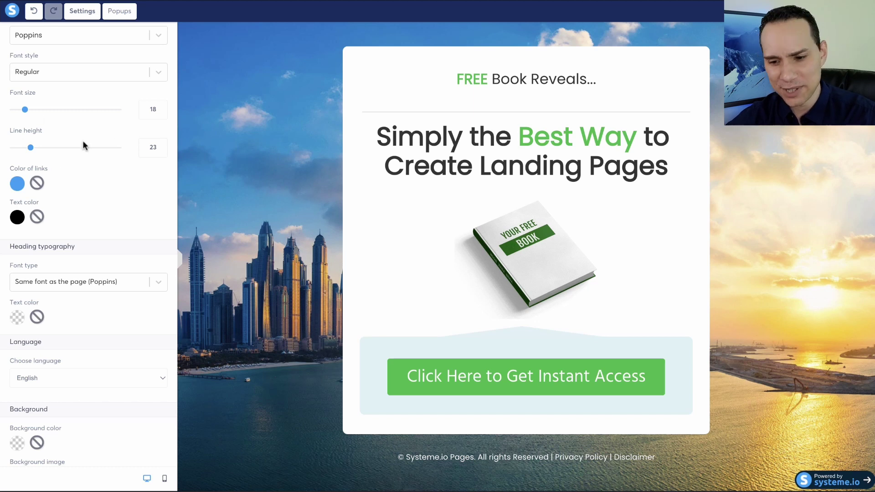
pyautogui.click(18, 181)
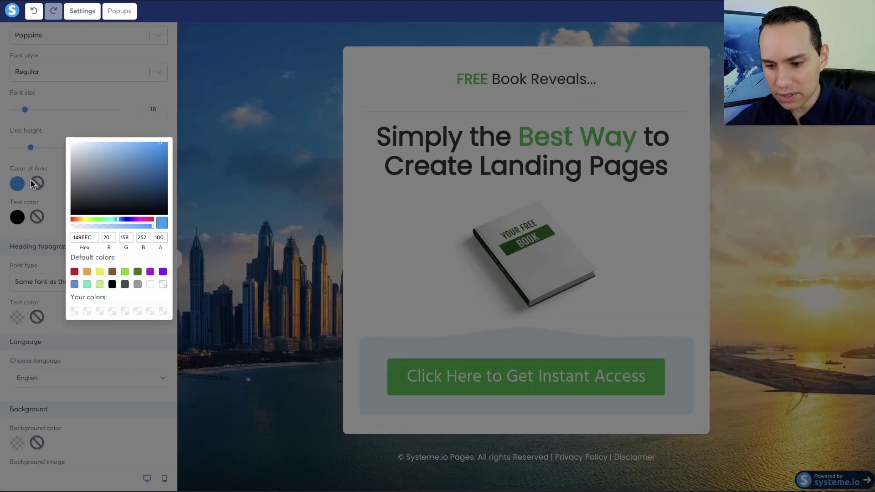
pyautogui.doubleClick(96, 237)
pyautogui.write('#1956b4')
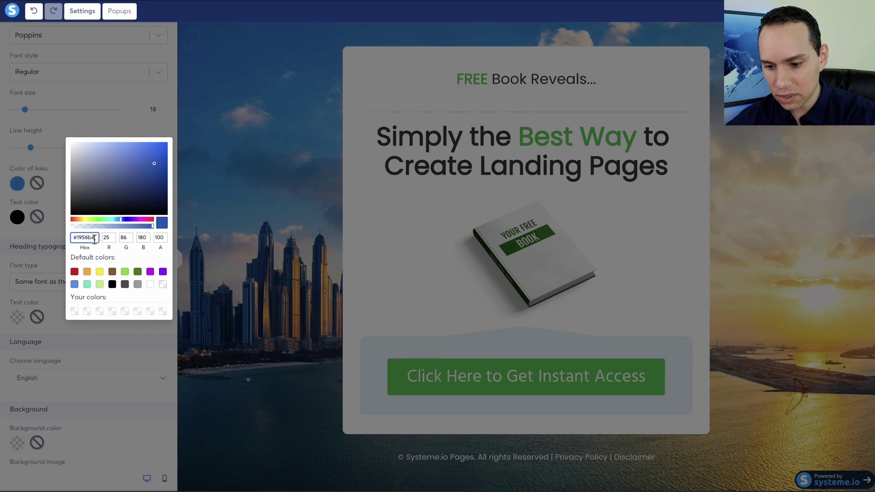
pyautogui.click(138, 328)
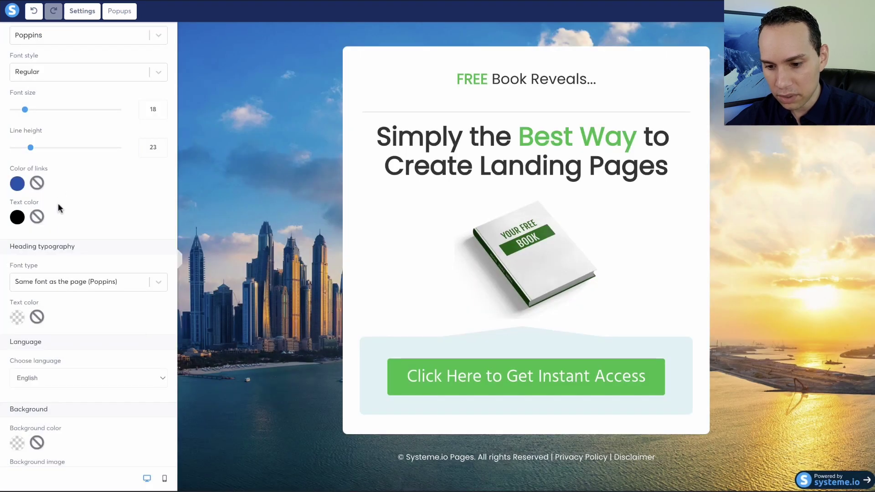
pyautogui.scroll(5, 89, 209)
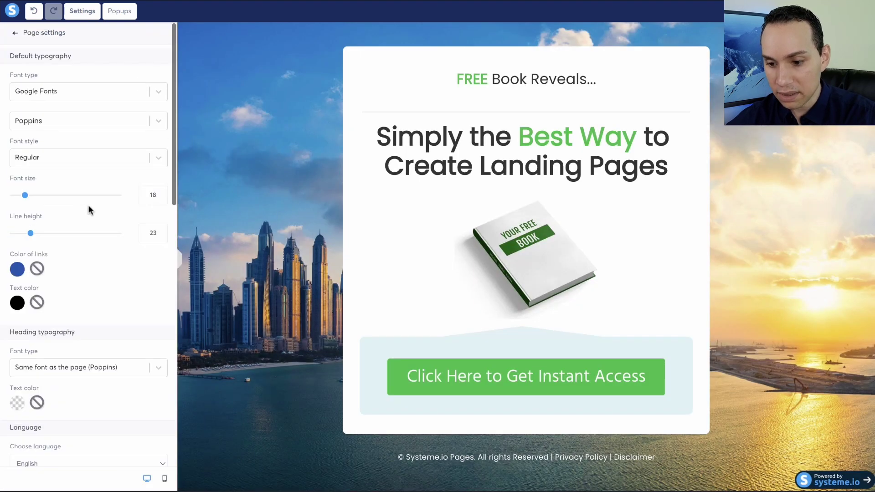
pyautogui.click(463, 57)
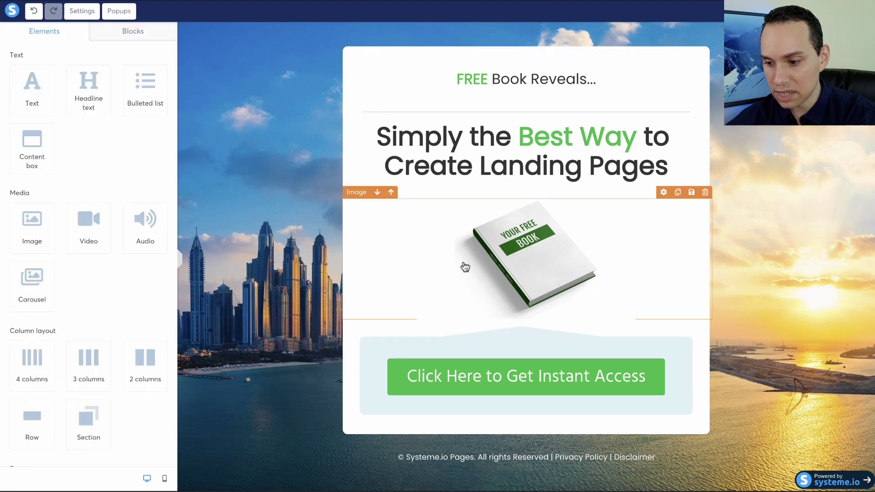
# Change the pre-headline to "FREE Facebook Ads Secrets..." with the word FREE in blue
pyautogui.click(573, 79)
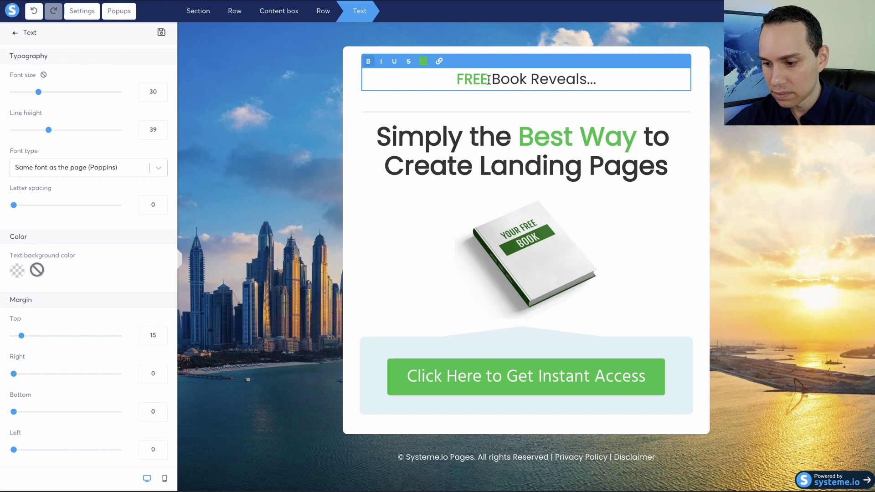
pyautogui.hotkey('ctrl', 'a')
pyautogui.hotkey('ctrl', 'v')
pyautogui.click(344, 129)
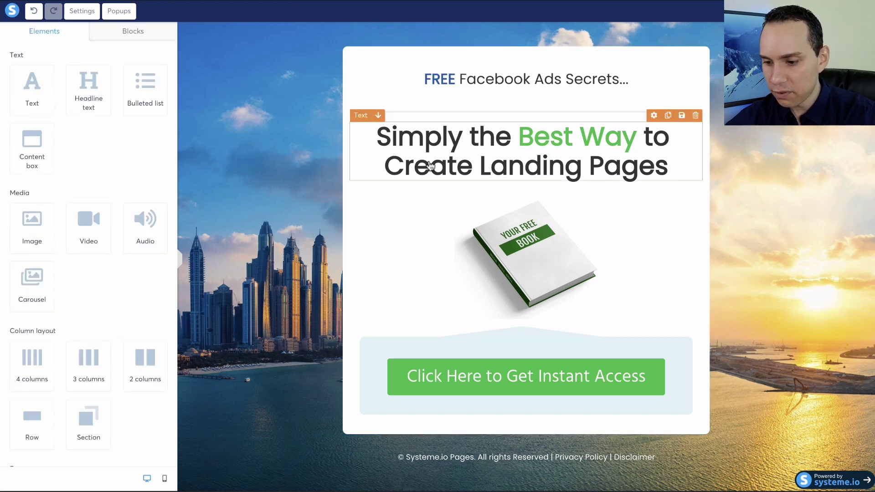
# Replace the template headline with "How To 3X Your ROAS In The Next 7 Days Without Increasing Your Ad Spend" copied from the Google Docs document
pyautogui.click(410, 166)
pyautogui.press('super+Tab')
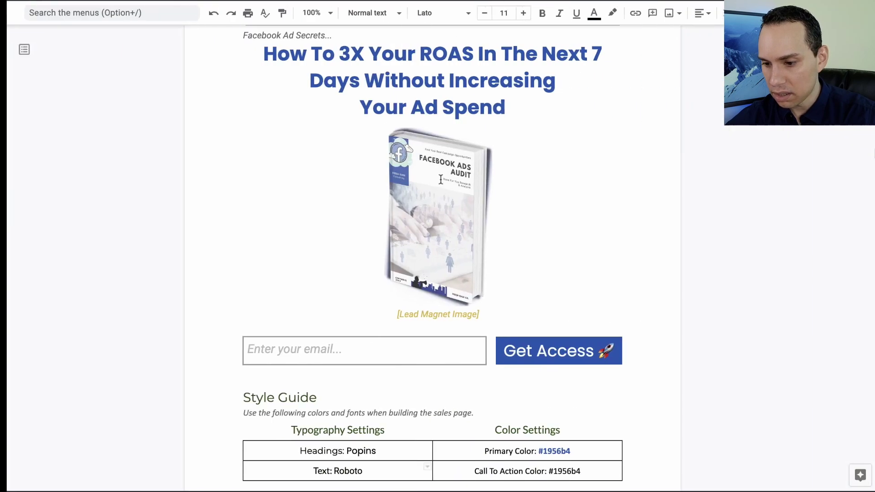
pyautogui.click(255, 55)
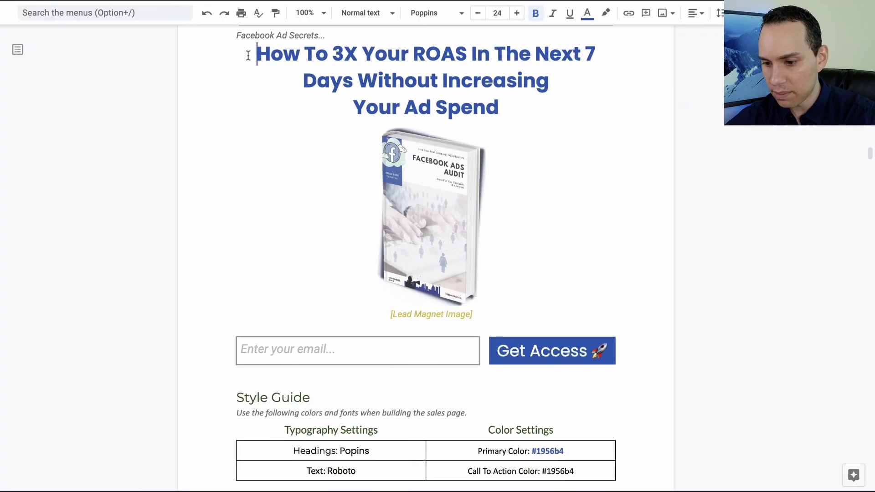
pyautogui.keyDown('shift'); pyautogui.click(510, 108); pyautogui.keyUp('shift')
pyautogui.hotkey('ctrl', 'c')
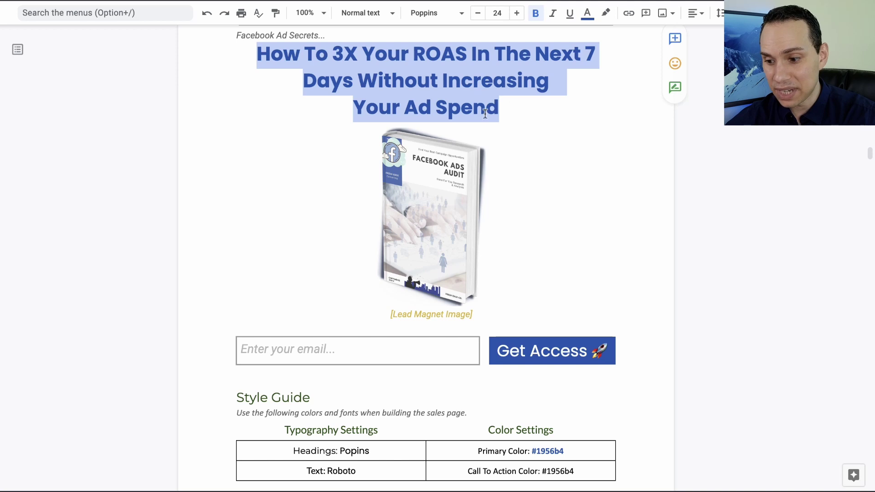
pyautogui.press('super+Tab')
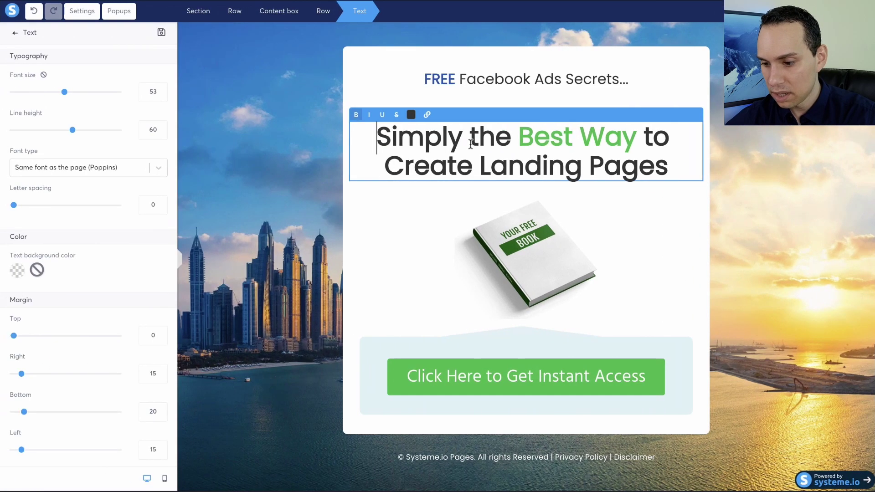
pyautogui.hotkey('ctrl', 'a')
pyautogui.hotkey('ctrl', 'v')
# Remove the line breaks carried over within the pasted headline
pyautogui.click(430, 219)
pyautogui.press('BackSpace')
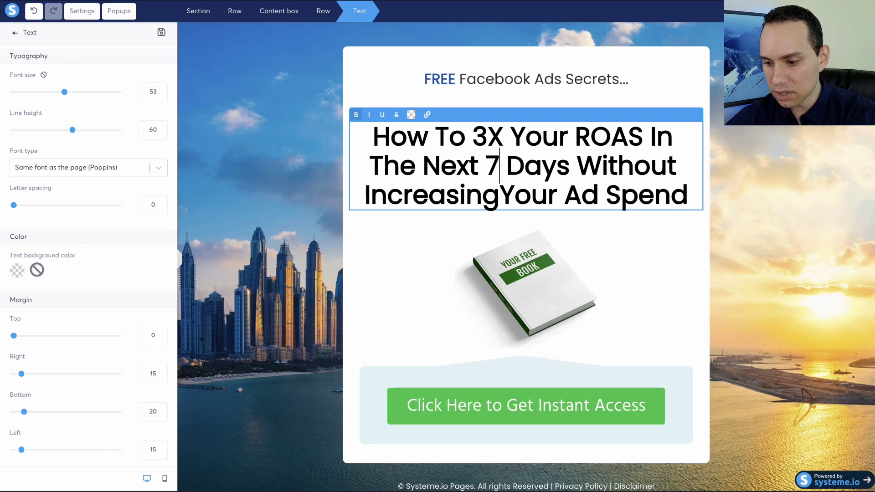
pyautogui.press('BackSpace')
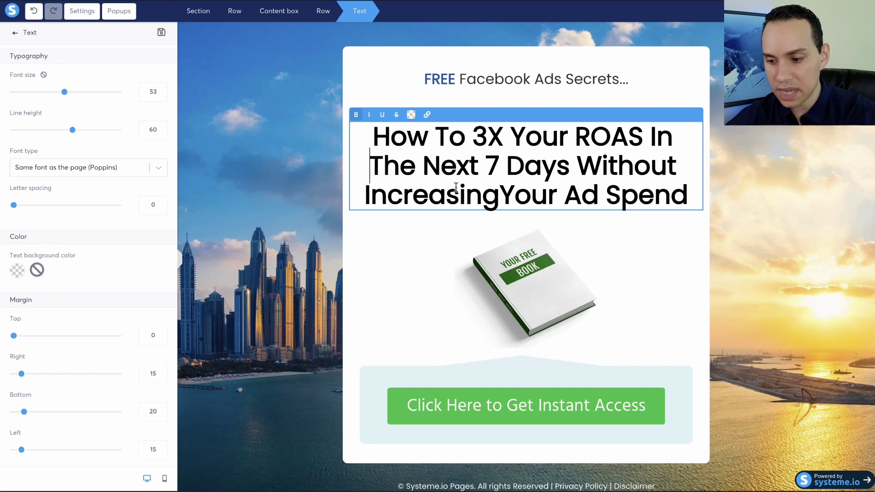
# Check the page in mobile view, remove the headline's line break before "The Next 7 Days", and return to desktop view
pyautogui.click(165, 480)
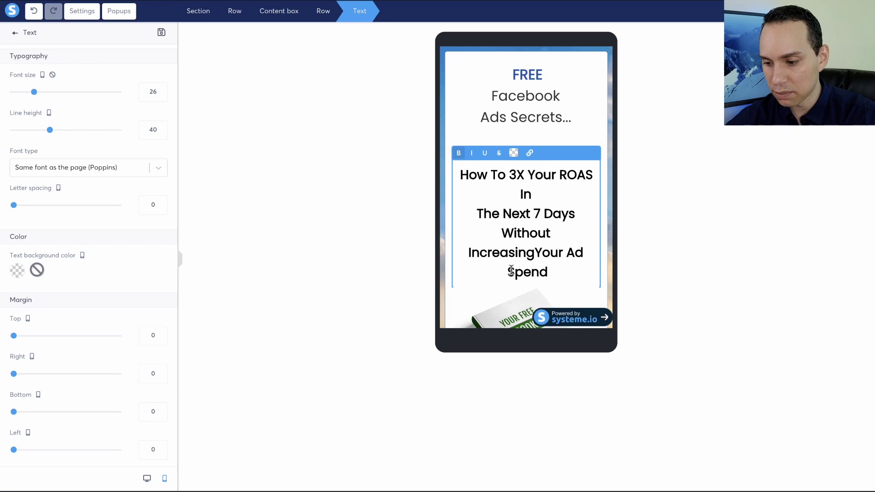
pyautogui.scroll(-3, 520, 182)
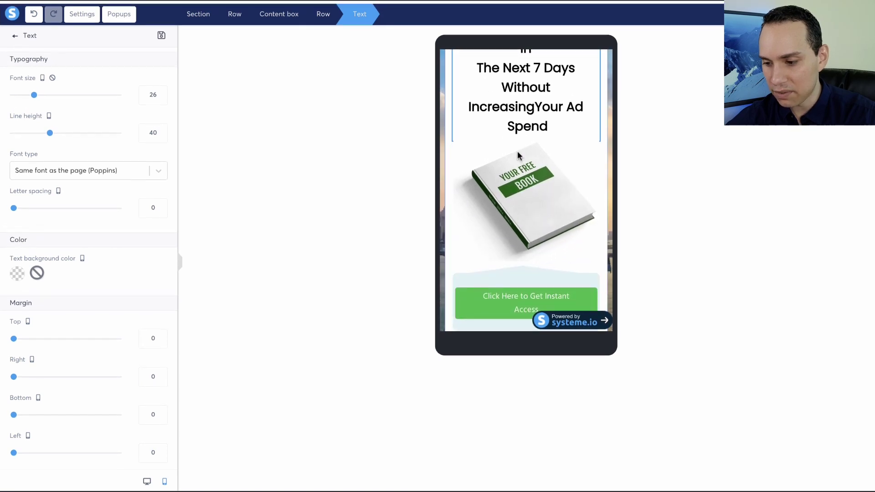
pyautogui.click(679, 153)
pyautogui.scroll(3, 524, 136)
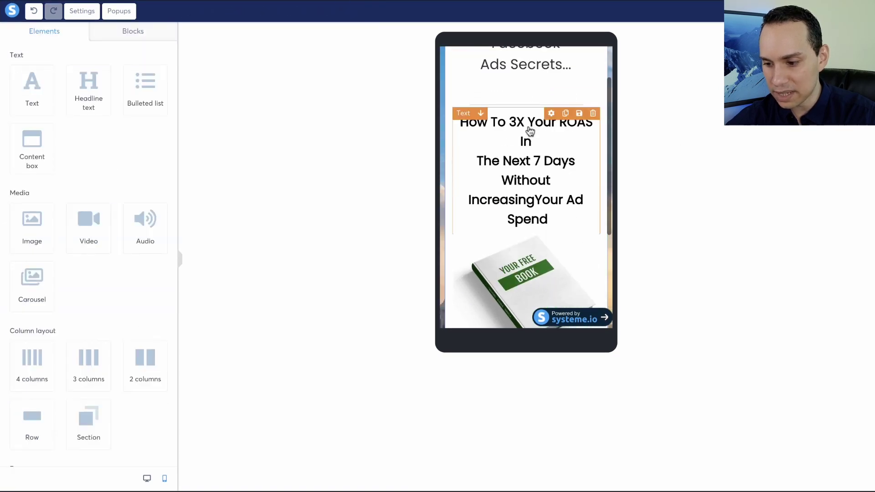
pyautogui.click(475, 168)
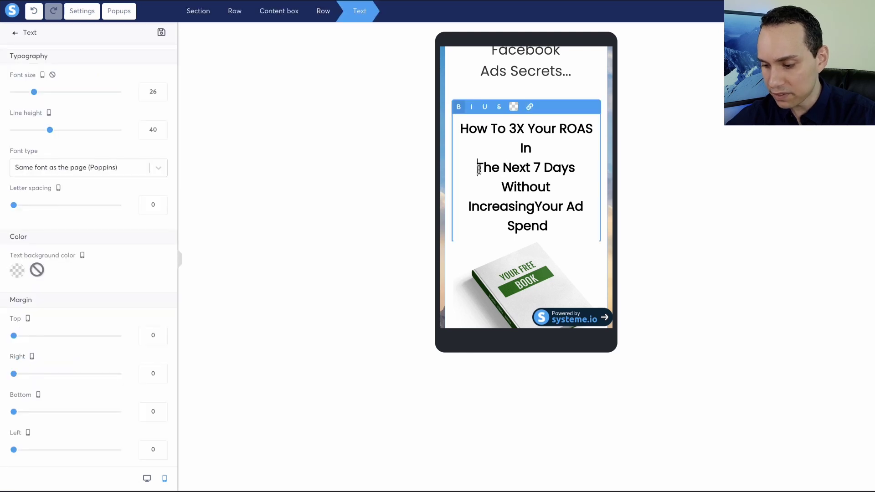
pyautogui.press('BackSpace')
pyautogui.press('BackSpace')
pyautogui.hotkey('ctrl', 'z')
pyautogui.press('BackSpace')
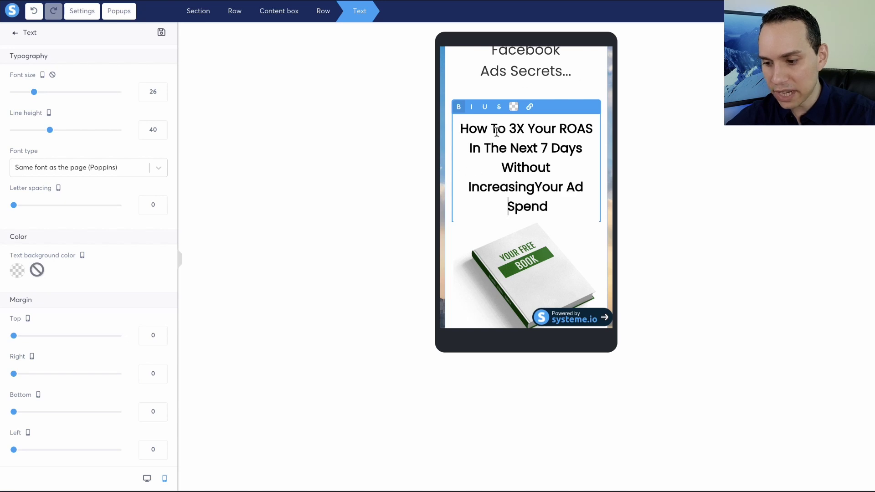
pyautogui.click(147, 479)
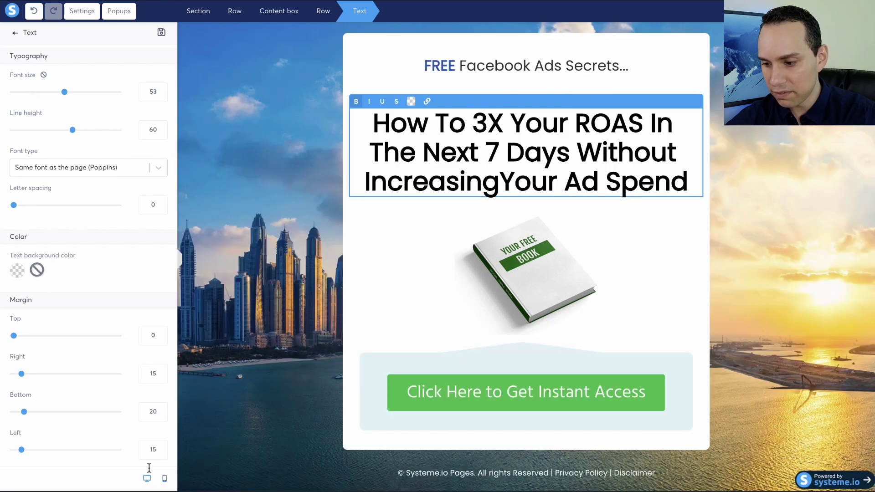
# Set the headline's font size to 40 and its line height to 51
pyautogui.click(372, 121)
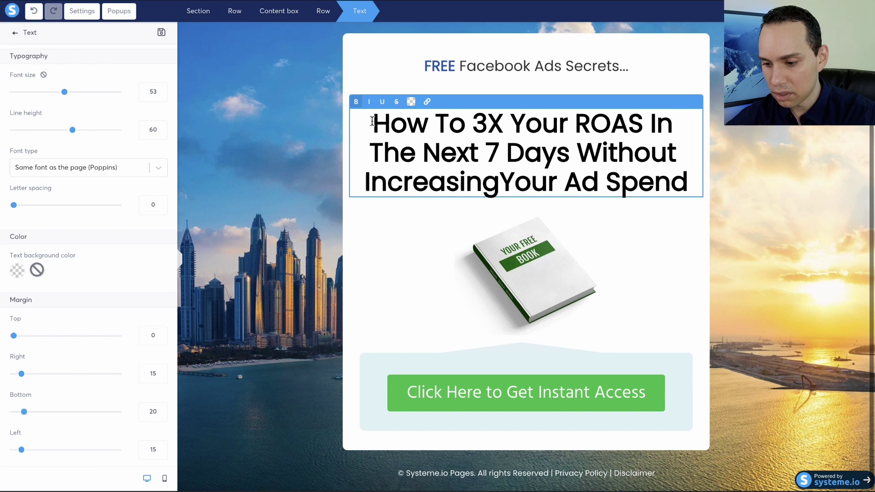
pyautogui.hotkey('ctrl', 'a')
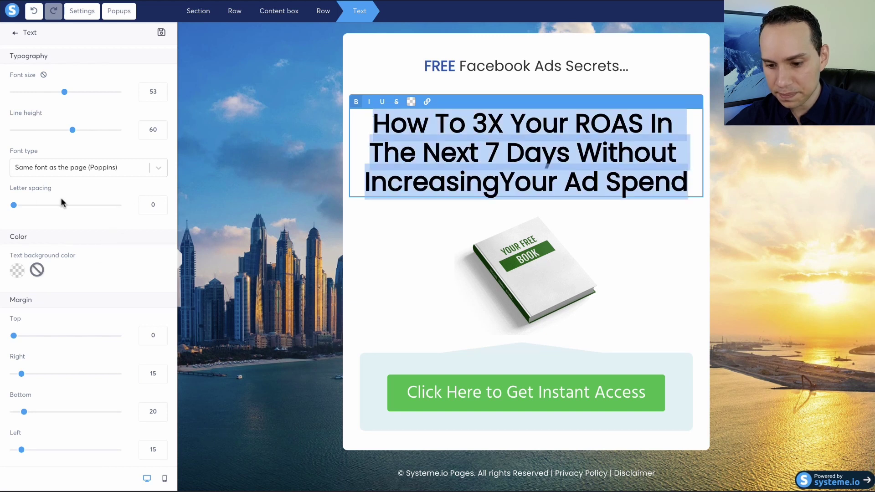
pyautogui.moveTo(13, 209)
pyautogui.mouseDown()
pyautogui.moveTo(54, 208)
pyautogui.moveTo(7, 209)
pyautogui.mouseUp()
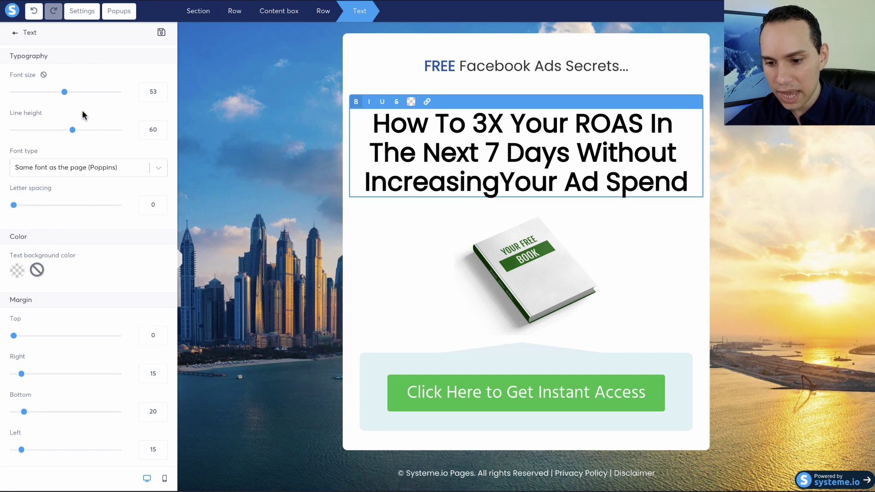
pyautogui.moveTo(65, 95); pyautogui.dragTo(52, 95)
pyautogui.moveTo(51, 96); pyautogui.dragTo(51, 96)
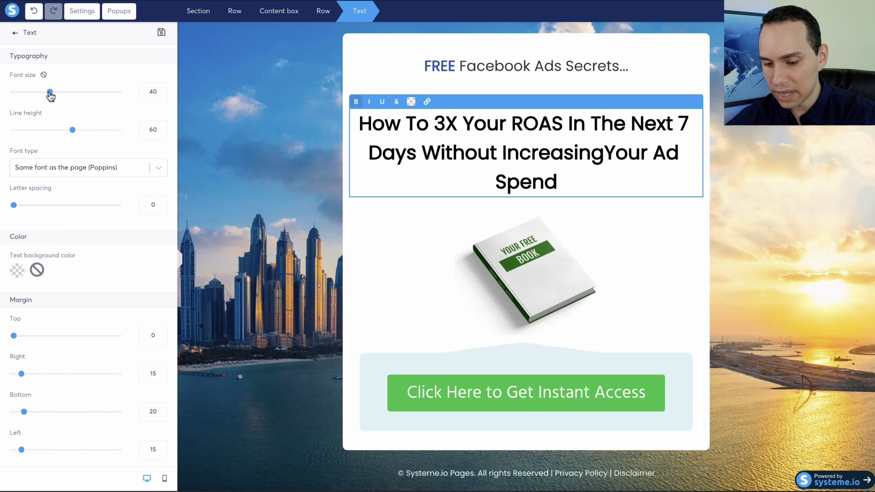
pyautogui.moveTo(73, 131); pyautogui.dragTo(63, 133)
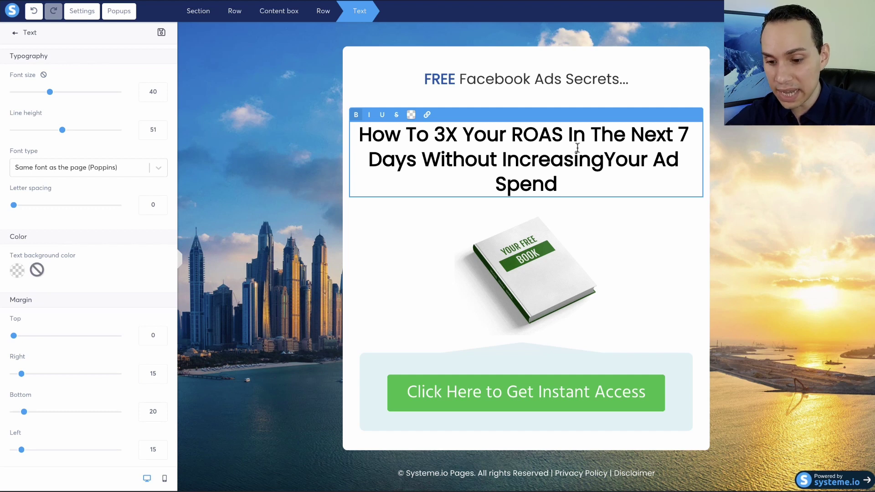
# Try right and left margins of 110 on the headline
pyautogui.scroll(-5, 69, 207)
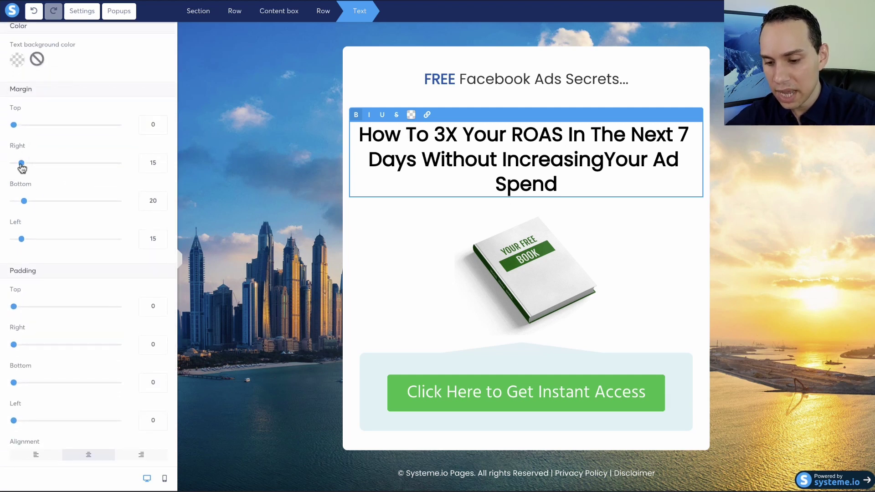
pyautogui.moveTo(21, 164); pyautogui.dragTo(59, 164)
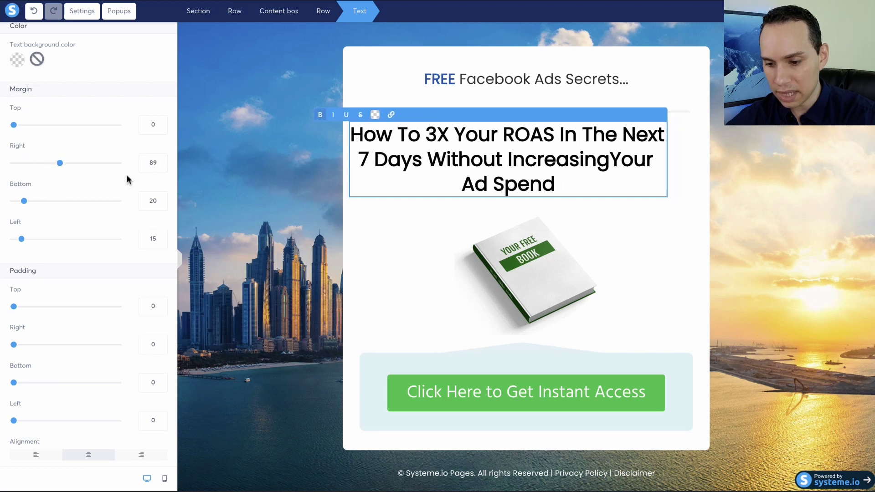
pyautogui.write('11')
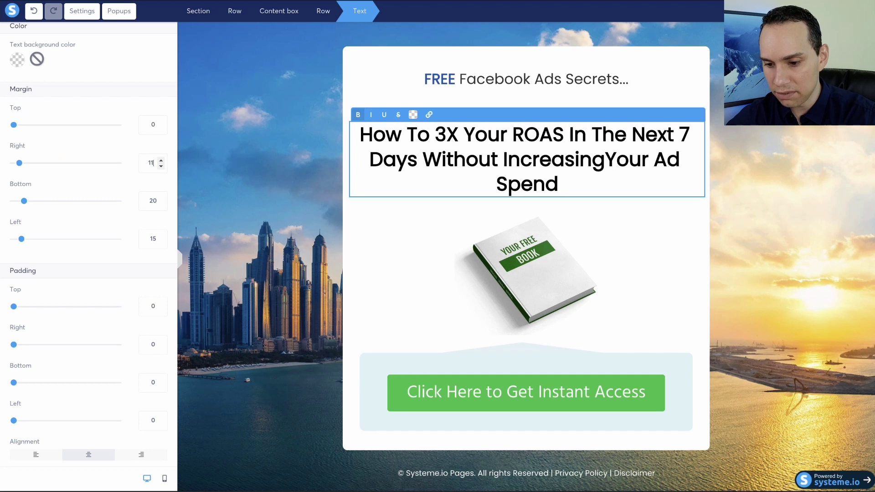
pyautogui.write('5')
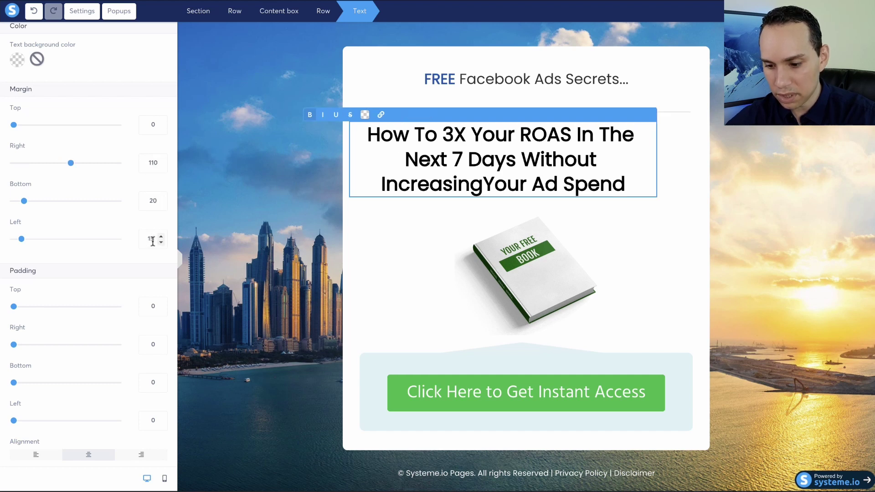
pyautogui.write('110')
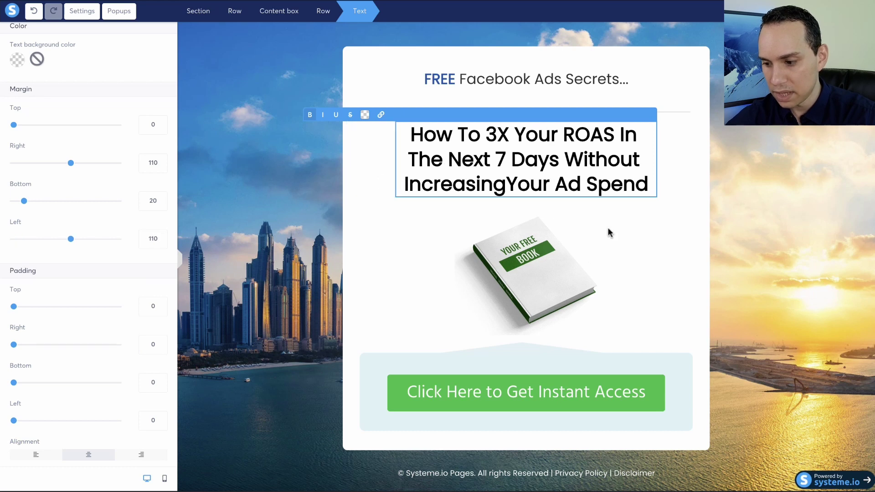
pyautogui.click(733, 197)
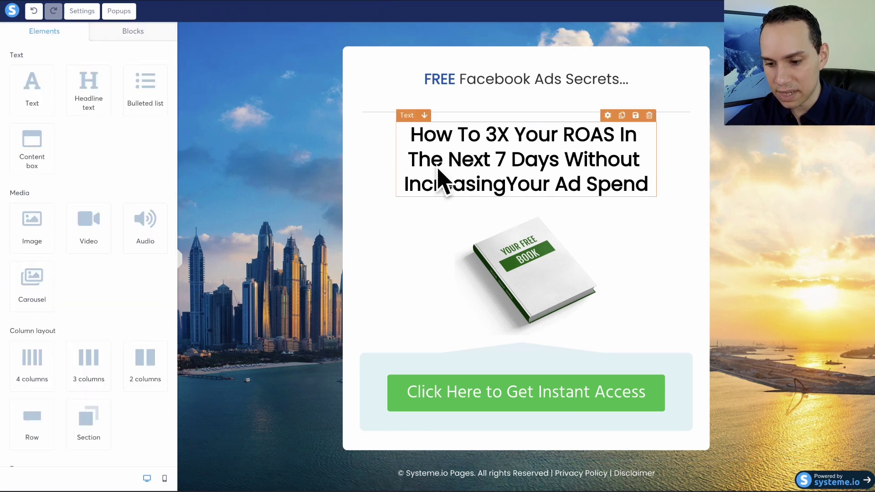
# Undo the headline's margin changes
pyautogui.click(256, 173)
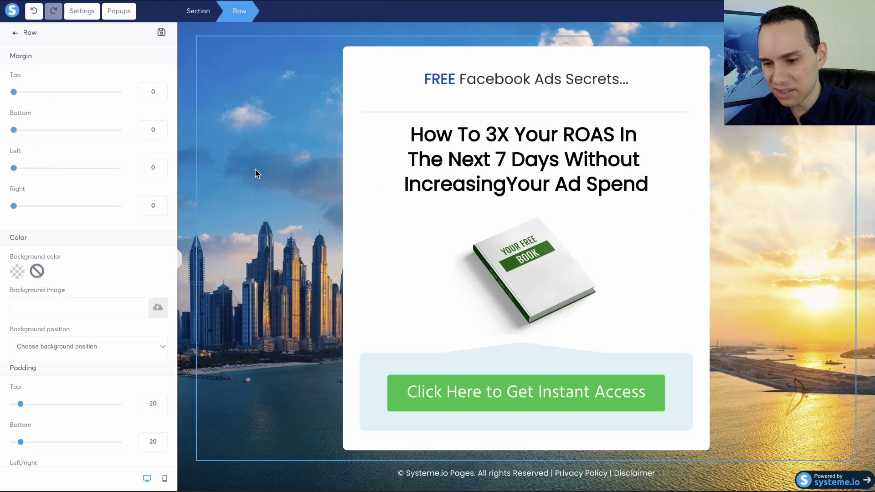
pyautogui.click(35, 10)
pyautogui.click(34, 12)
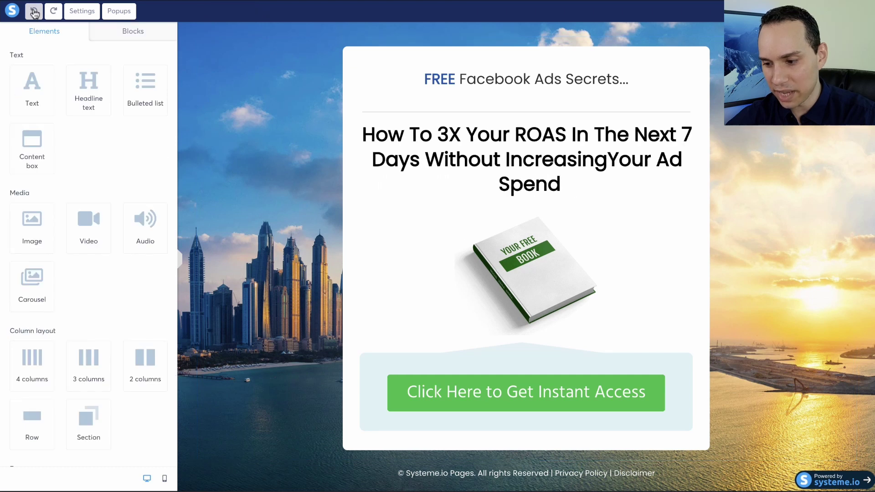
pyautogui.click(53, 10)
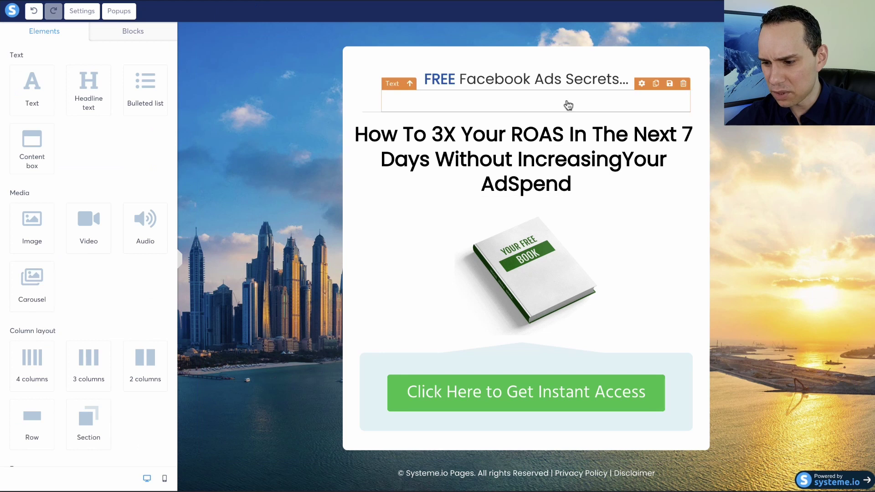
# Delete the empty text element between the pre-headline and the headline
pyautogui.click(683, 84)
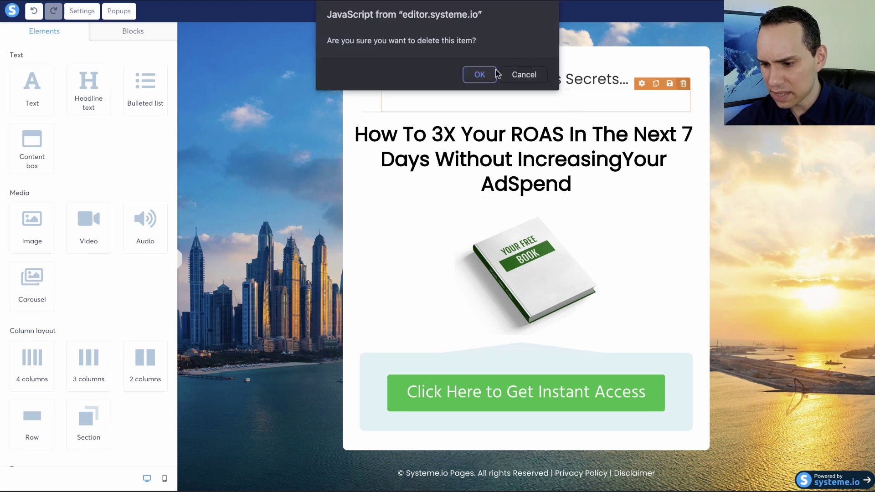
pyautogui.click(478, 73)
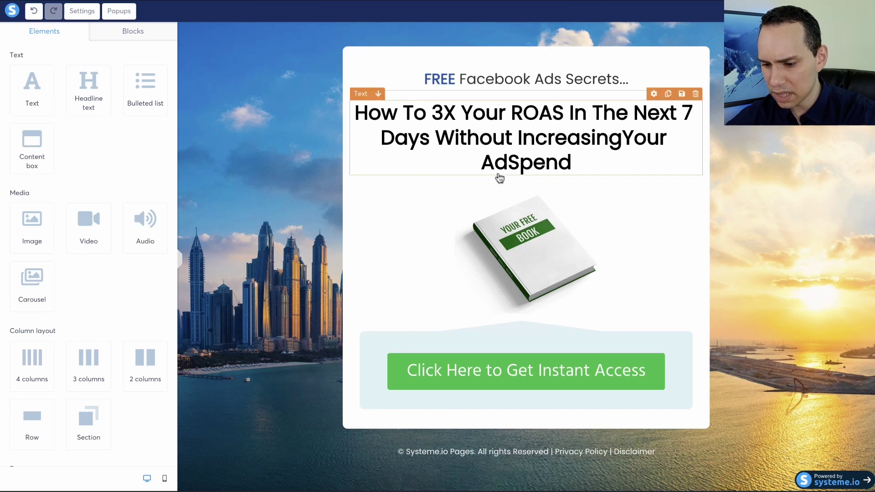
# Color the whole headline with the style guide's primary color #1956b4, copied from the Google Docs document
pyautogui.click(548, 133)
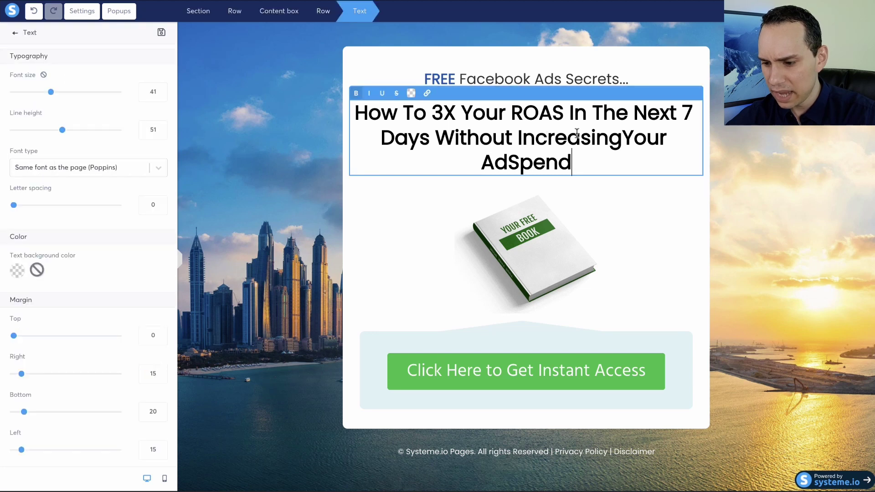
pyautogui.tripleClick(577, 136)
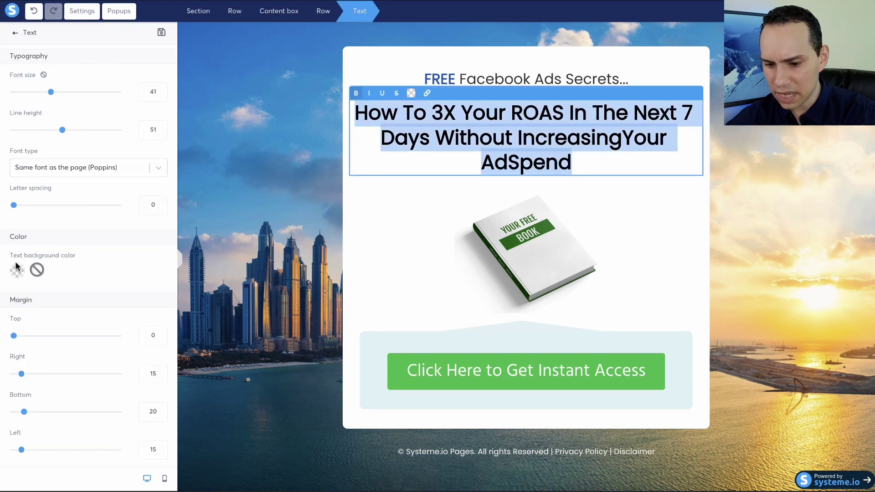
pyautogui.click(411, 93)
pyautogui.click(428, 196)
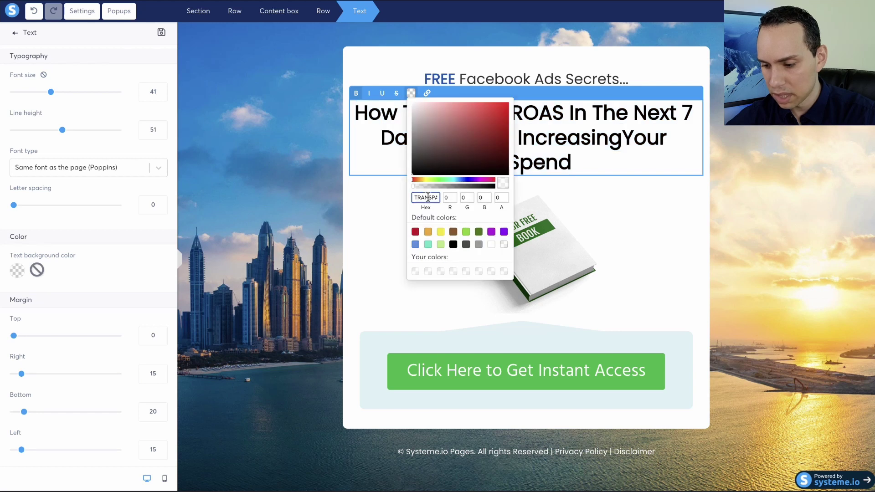
pyautogui.hotkey('ctrl', 'Right')
pyautogui.scroll(-1, 567, 384)
pyautogui.moveTo(566, 370); pyautogui.dragTo(538, 371)
pyautogui.hotkey('ctrl', 'c')
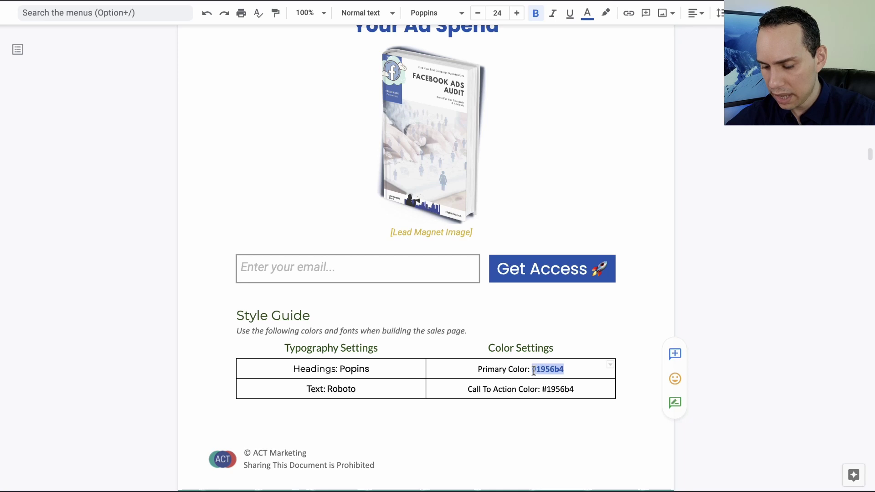
pyautogui.hotkey('ctrl', 'Left')
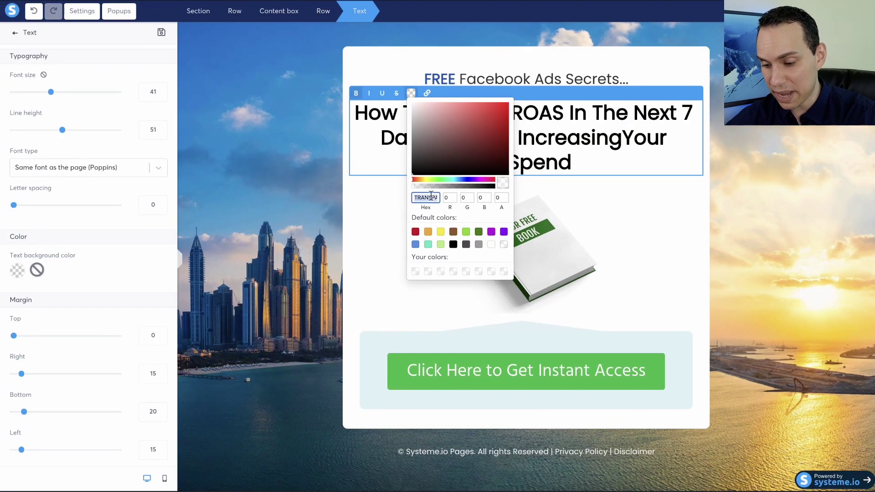
pyautogui.hotkey('ctrl', 'v')
pyautogui.click(731, 206)
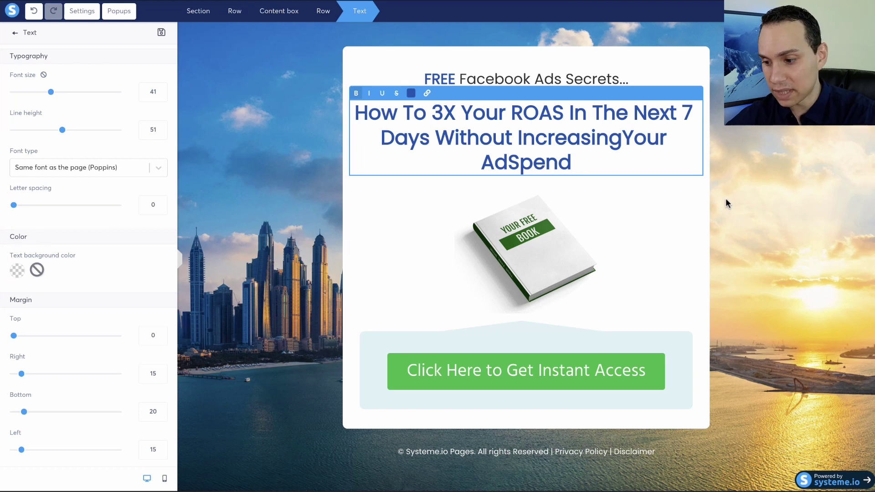
# Insert the missing space between "Increasing" and "Your" in the headline
pyautogui.click(622, 134)
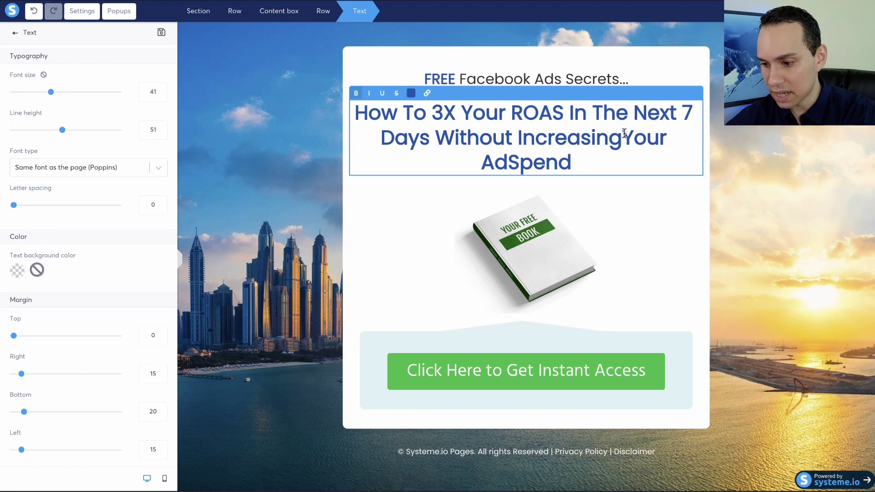
pyautogui.click(744, 184)
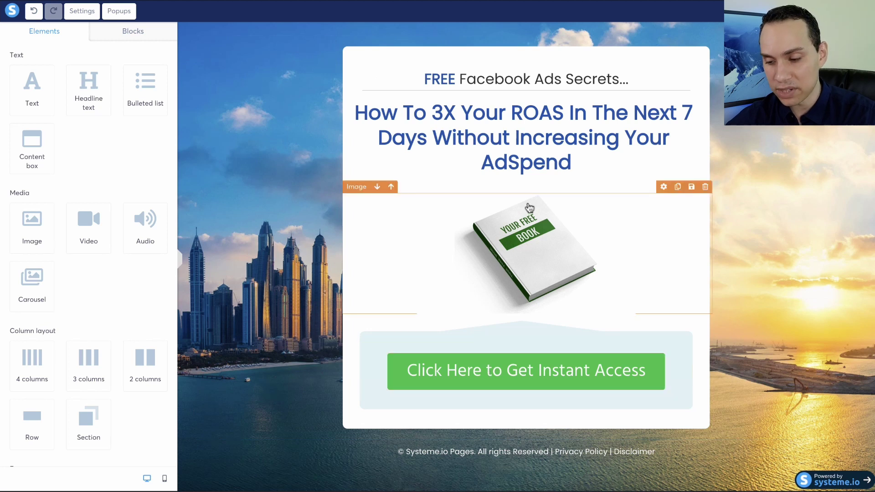
# Replace the placeholder book image with FacebookAdsAudit1.png from the previously uploaded images
pyautogui.click(531, 229)
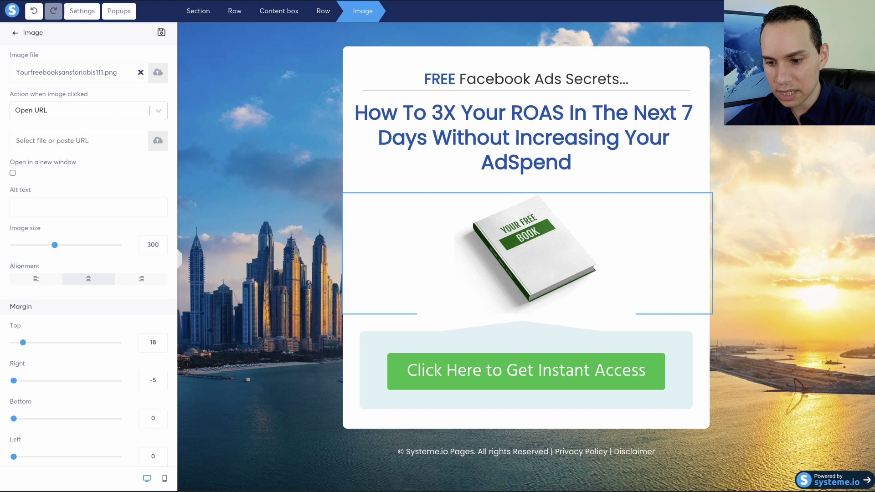
pyautogui.click(160, 75)
pyautogui.click(484, 145)
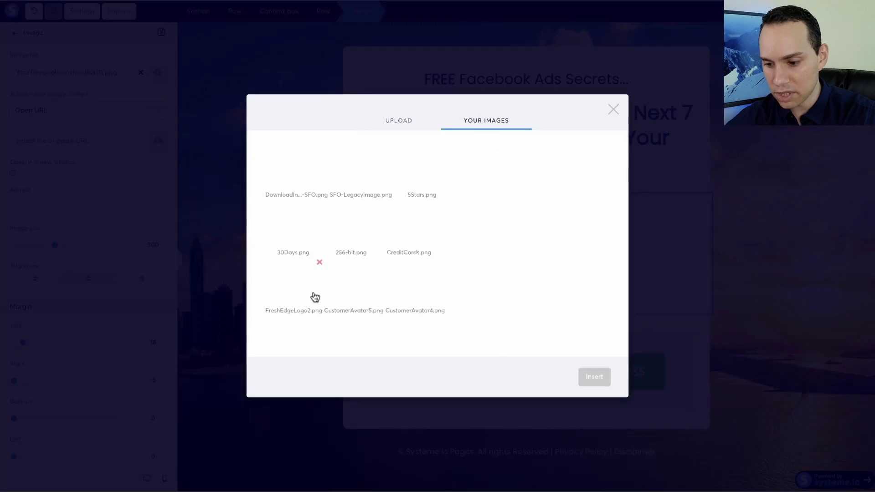
pyautogui.scroll(-2, 360, 237)
pyautogui.scroll(-2, 360, 237)
pyautogui.click(294, 255)
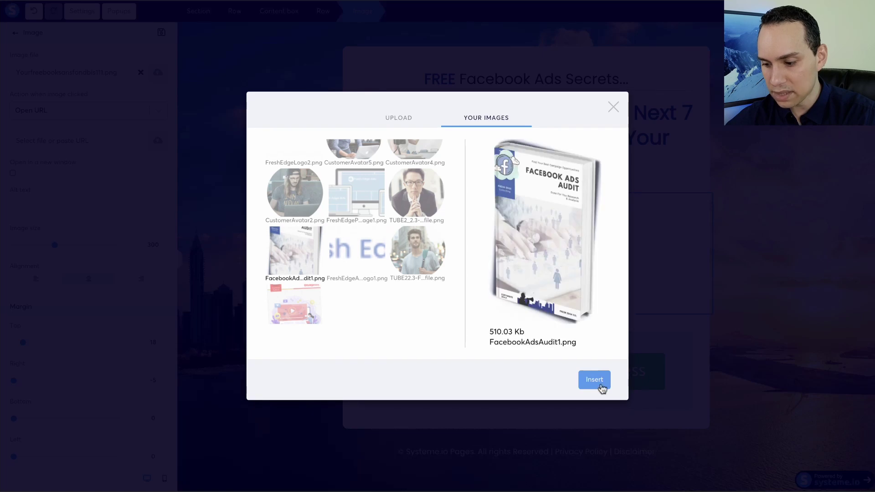
pyautogui.click(596, 380)
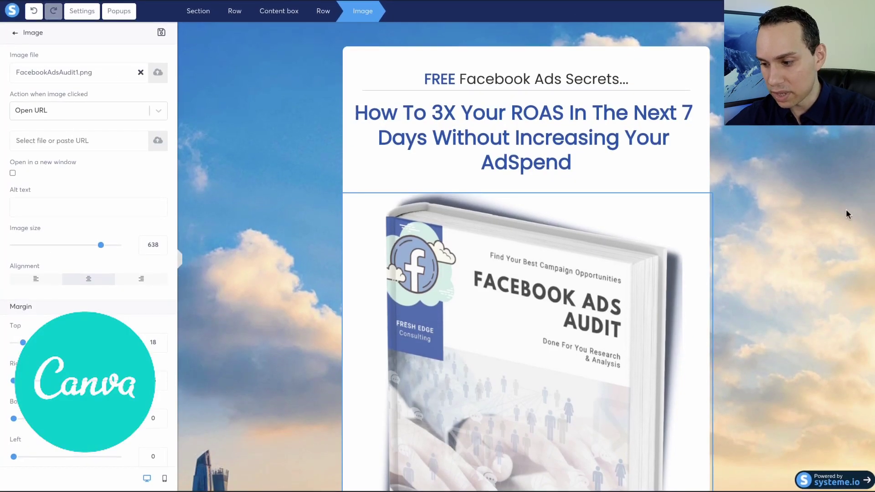
# Reduce the Facebook Ads Audit book image's size to 209
pyautogui.click(812, 196)
pyautogui.scroll(-4, 447, 128)
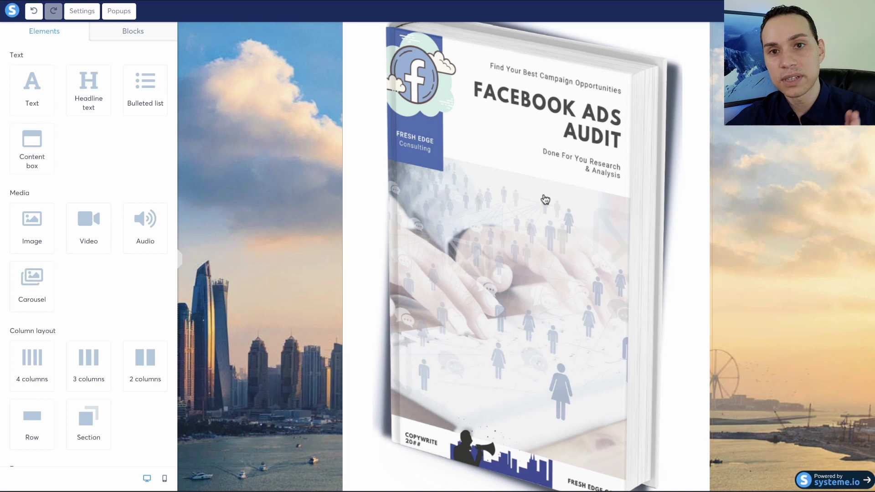
pyautogui.scroll(-1, 546, 199)
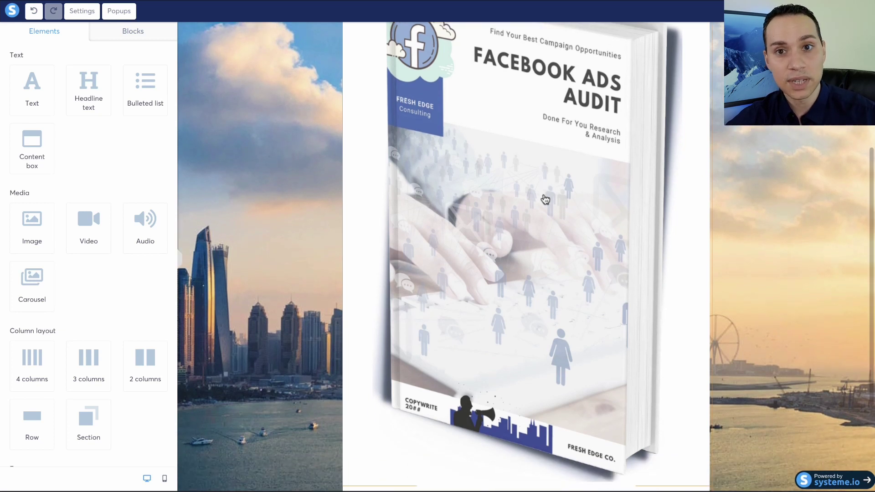
pyautogui.scroll(-2, 546, 199)
pyautogui.scroll(2, 552, 147)
pyautogui.click(552, 147)
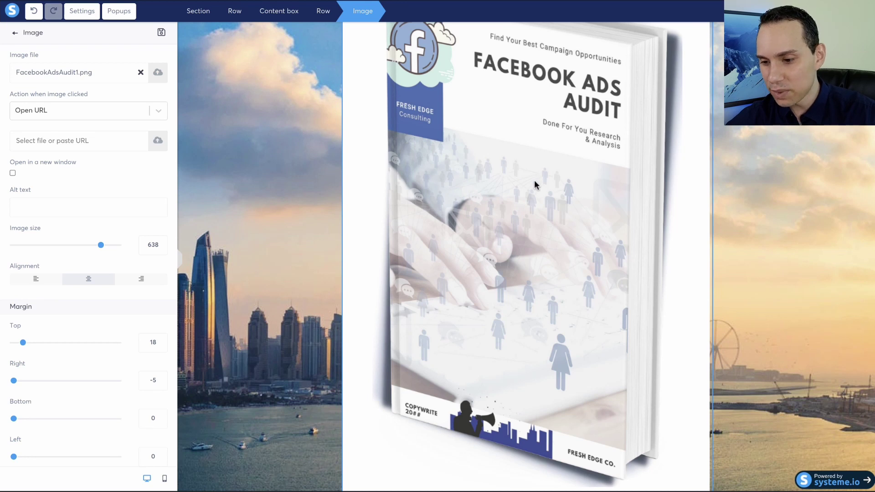
pyautogui.moveTo(101, 247); pyautogui.dragTo(43, 248)
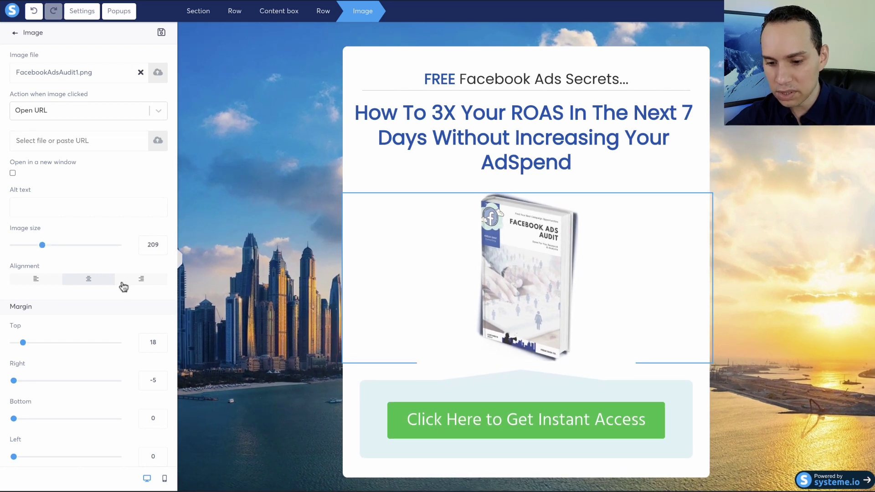
pyautogui.scroll(-7, 62, 223)
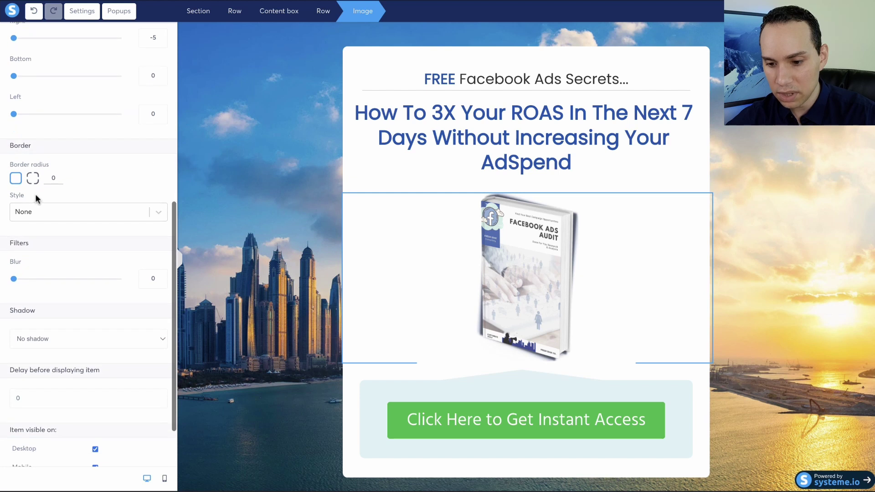
pyautogui.scroll(-2, 45, 228)
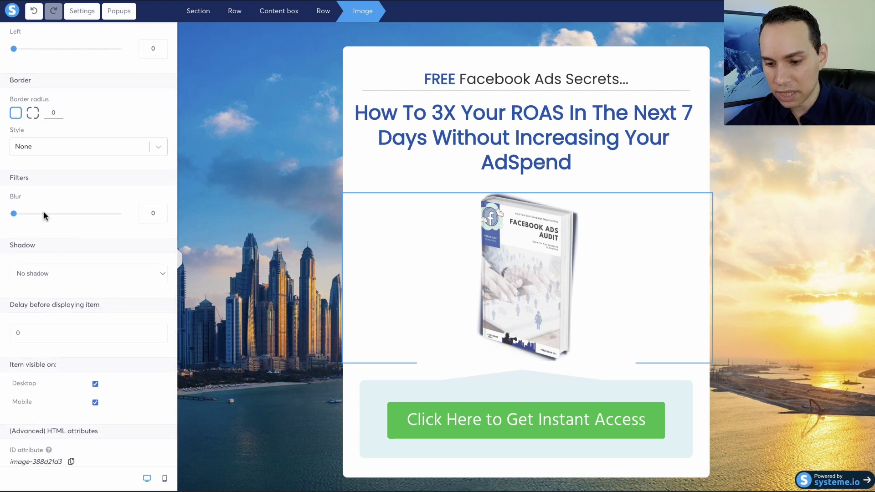
pyautogui.moveTo(14, 214)
pyautogui.mouseDown()
pyautogui.moveTo(65, 214)
pyautogui.moveTo(14, 214)
pyautogui.mouseUp()
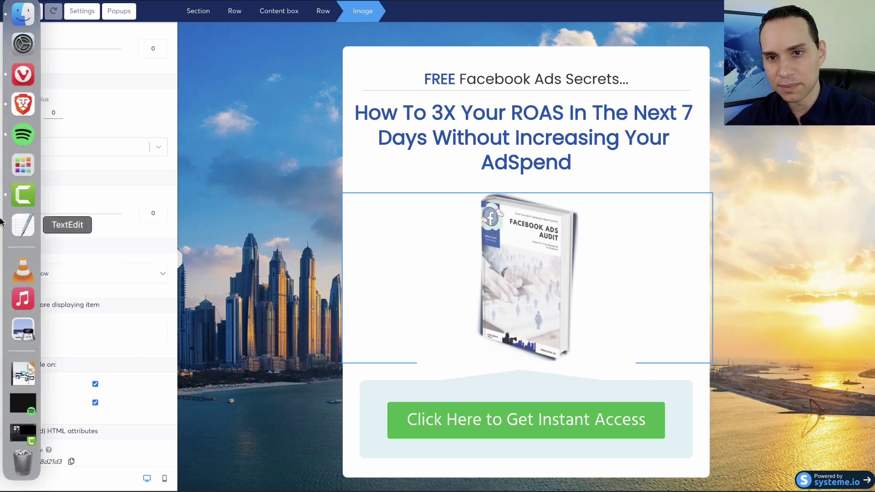
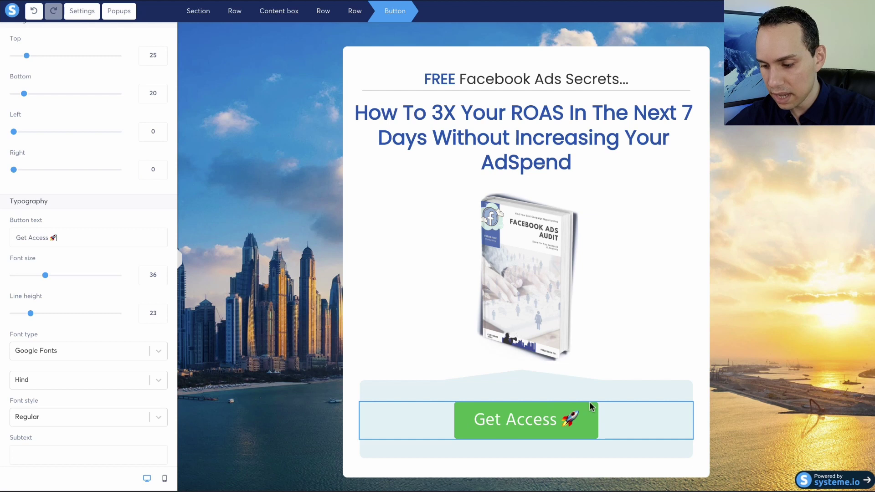
# Copy the style guide's color code from the Google Docs document and set the Get Access button's background color to #1956b4
pyautogui.doubleClick(560, 369)
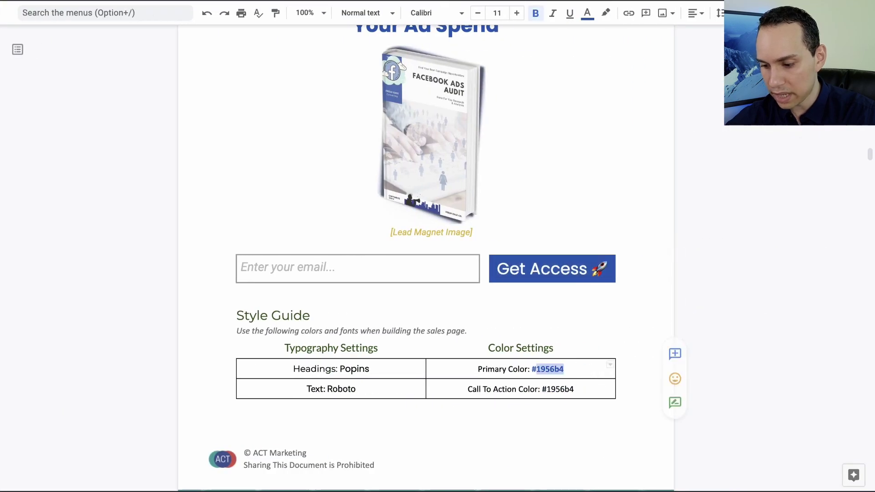
pyautogui.hotkey('ctrl', 'Left')
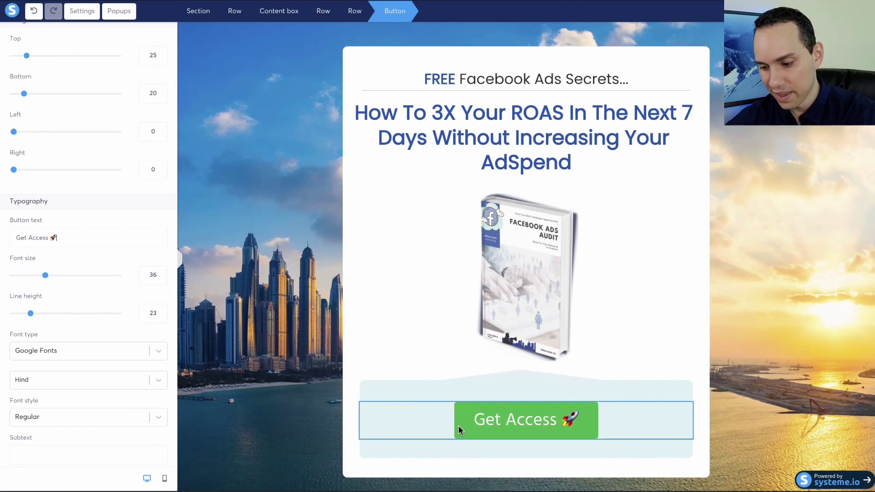
pyautogui.click(380, 418)
pyautogui.click(491, 423)
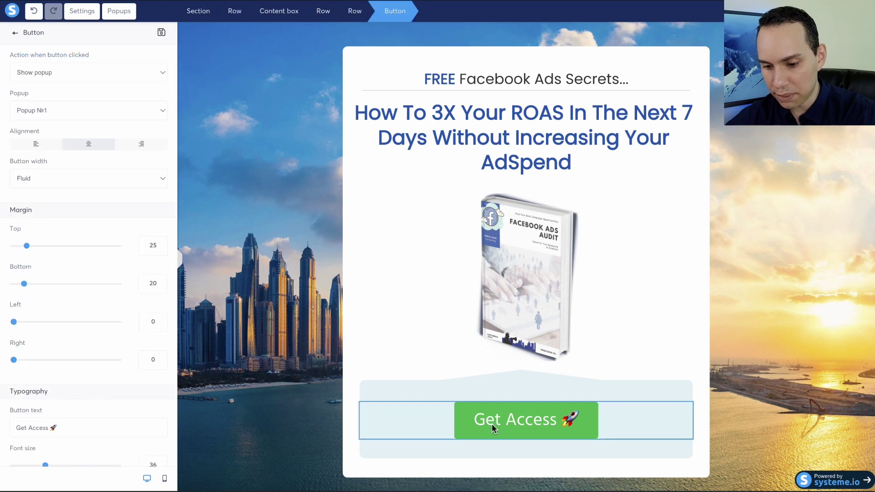
pyautogui.scroll(-10, 62, 239)
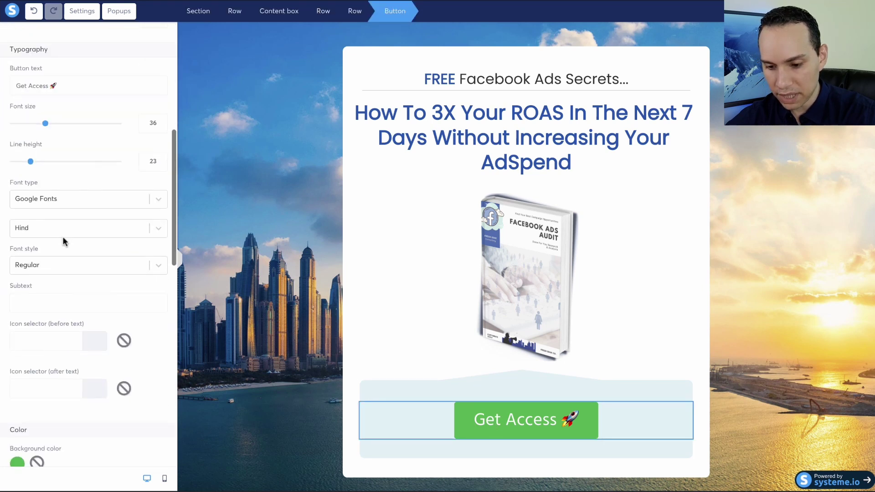
pyautogui.scroll(-3, 64, 242)
pyautogui.click(16, 183)
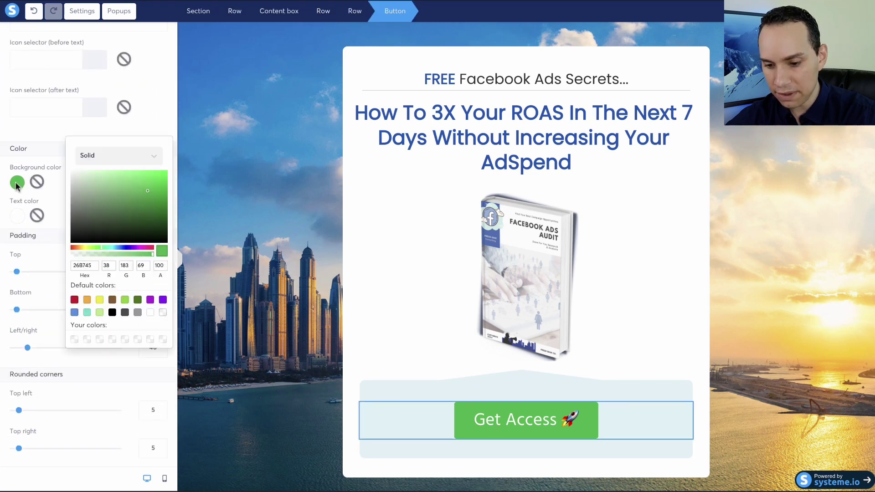
pyautogui.doubleClick(87, 264)
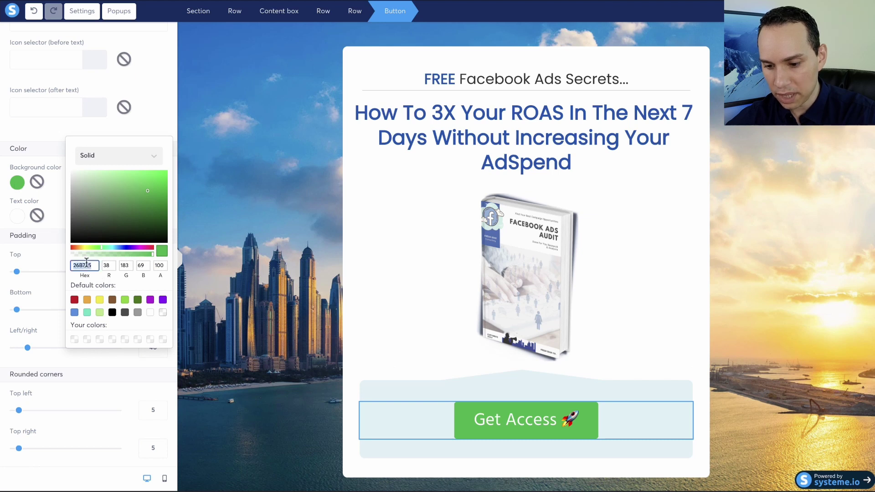
pyautogui.write('1956B4')
pyautogui.click(222, 251)
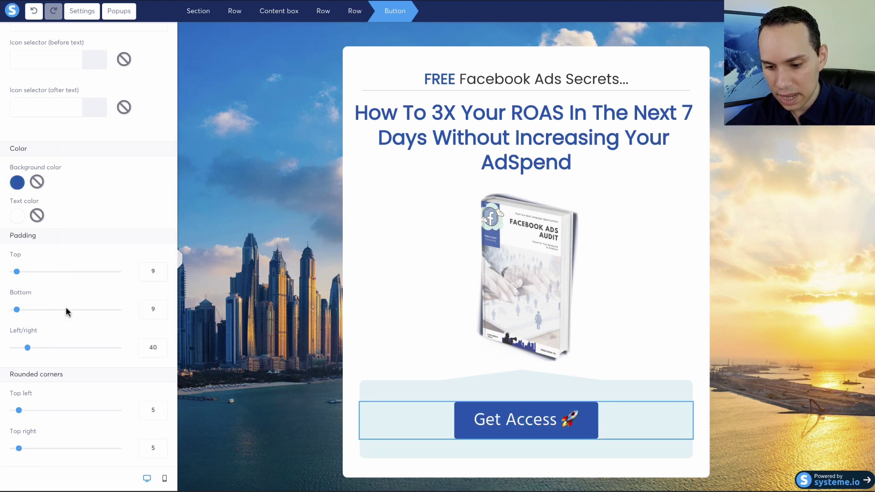
# Try Soft shadow on the Get Access button and settle on Blurry shadow
pyautogui.scroll(-3, 48, 319)
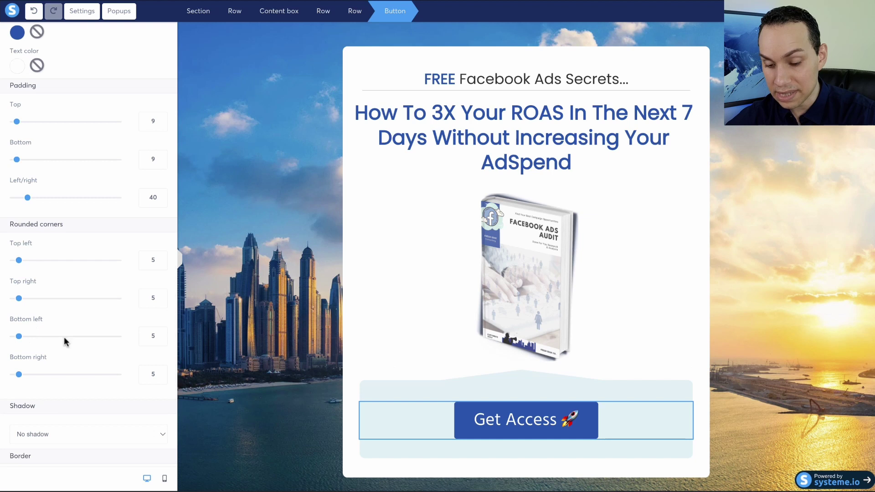
pyautogui.scroll(-4, 64, 305)
pyautogui.click(66, 266)
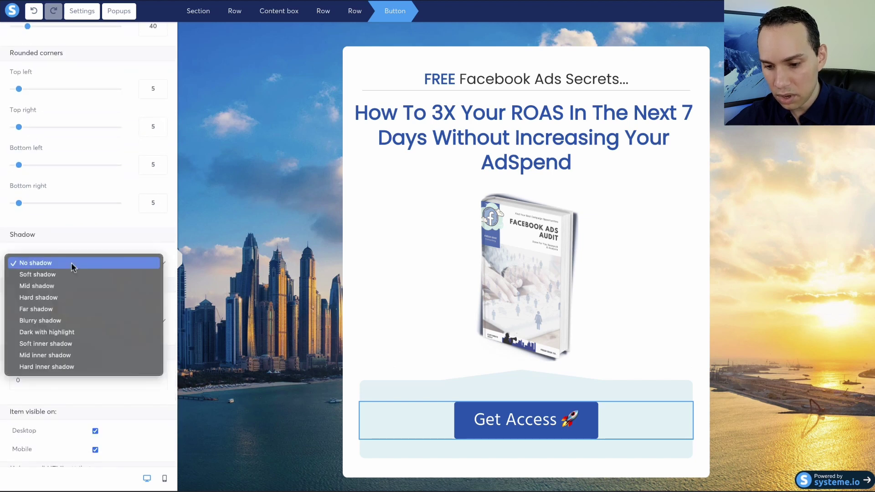
pyautogui.click(71, 274)
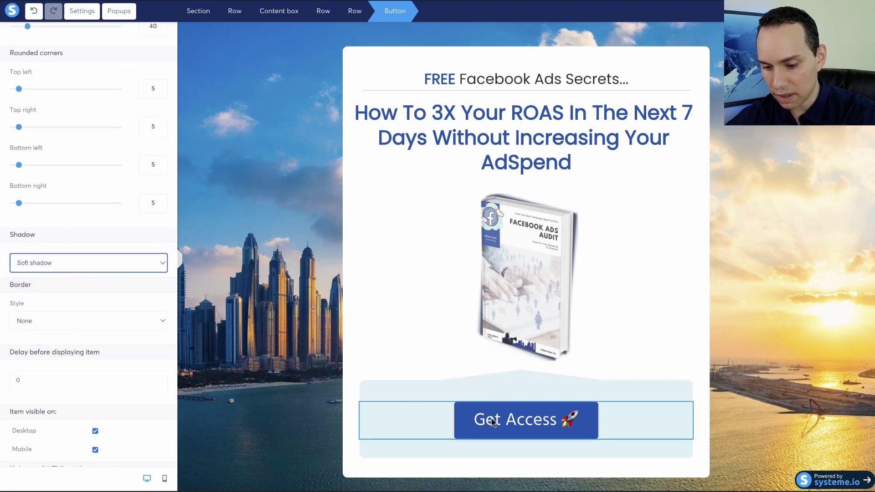
pyautogui.click(79, 263)
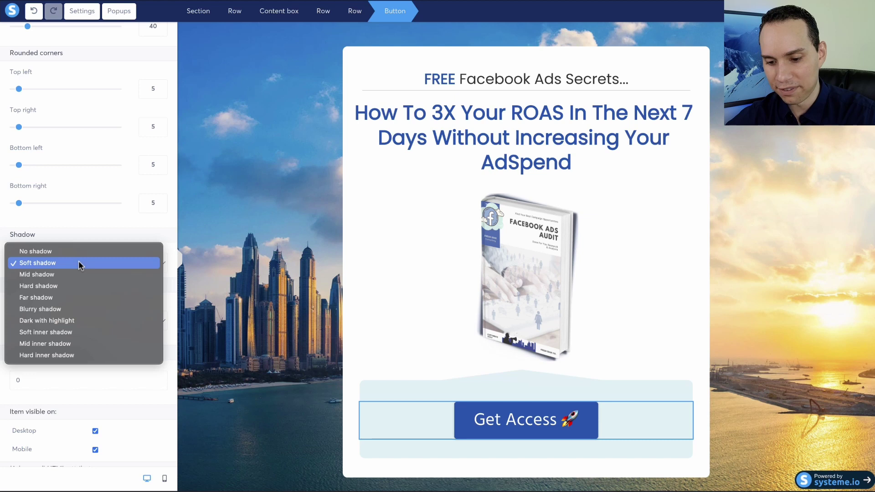
pyautogui.click(77, 308)
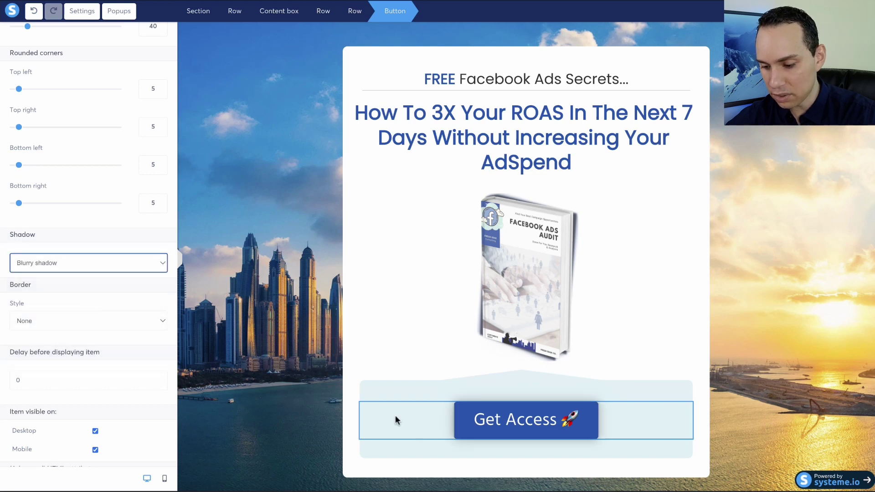
pyautogui.click(346, 405)
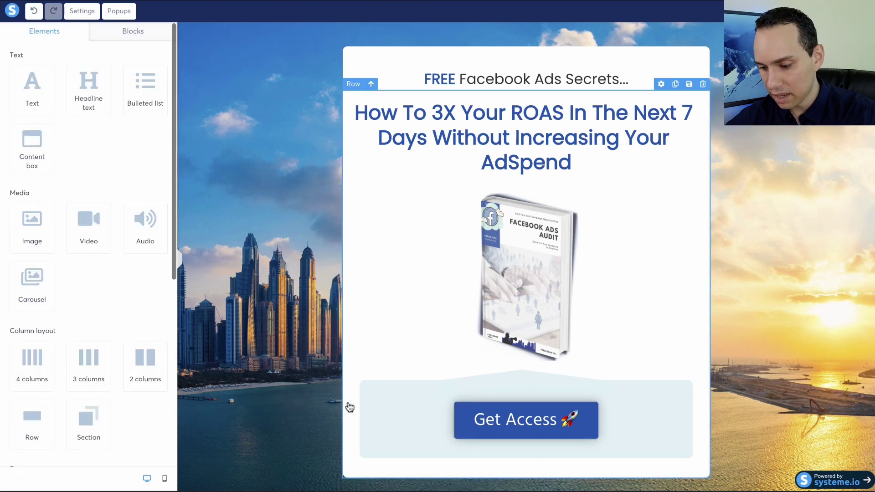
# Try the Fill width setting on the Get Access button and return its width to Fluid
pyautogui.click(459, 423)
pyautogui.click(99, 177)
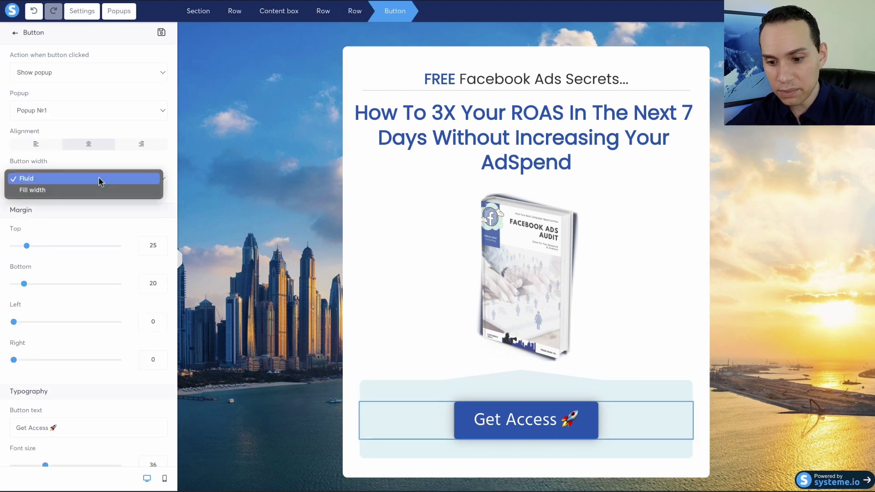
pyautogui.click(77, 193)
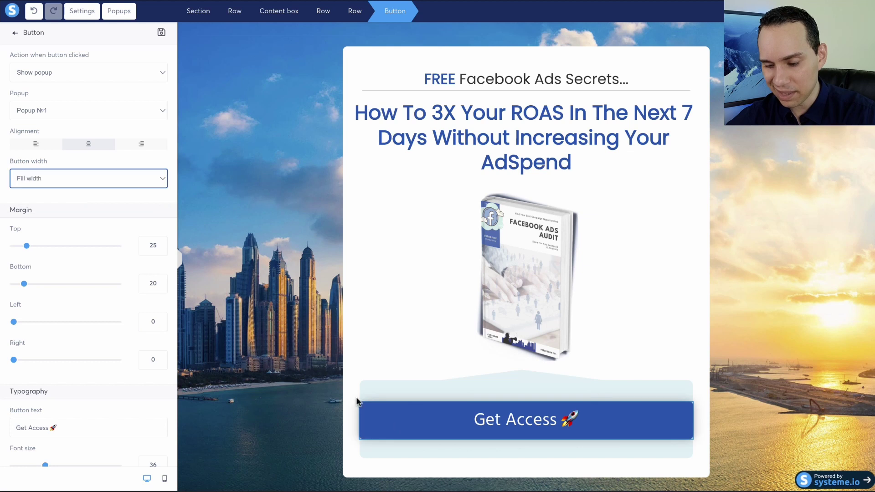
pyautogui.click(92, 176)
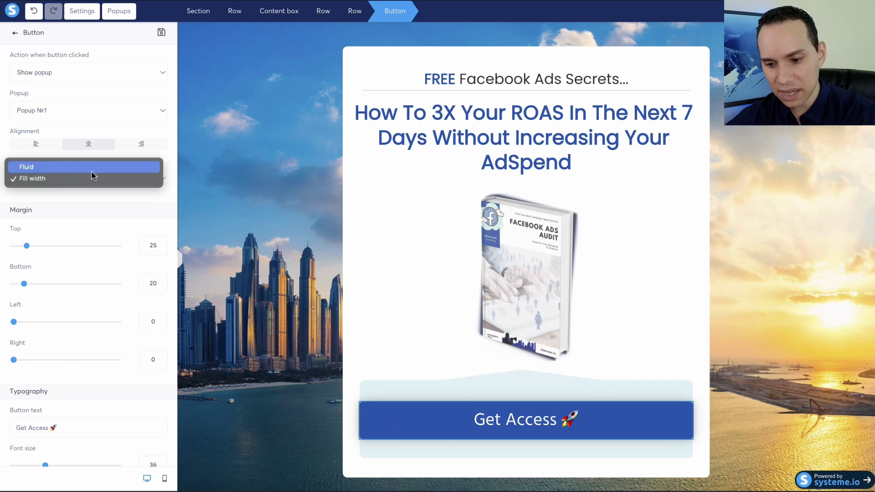
pyautogui.click(62, 166)
# Widen the Get Access button by setting its left/right padding to 113
pyautogui.scroll(-13, 69, 219)
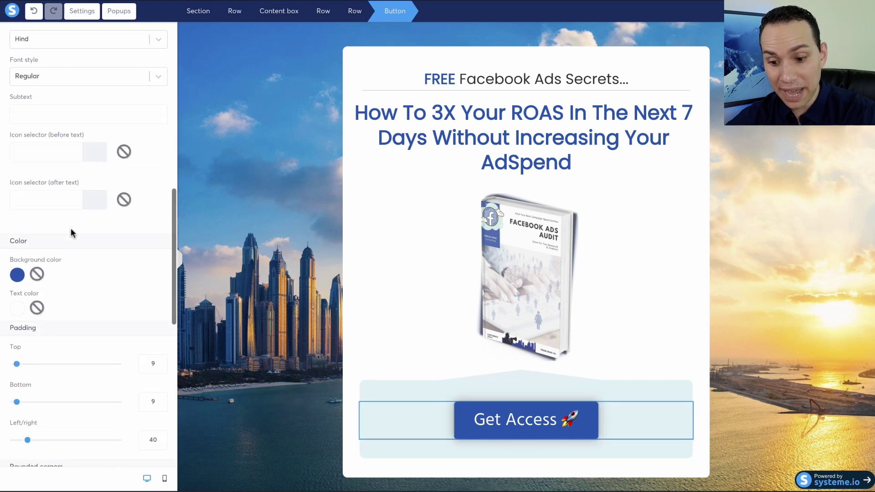
pyautogui.scroll(-4, 71, 230)
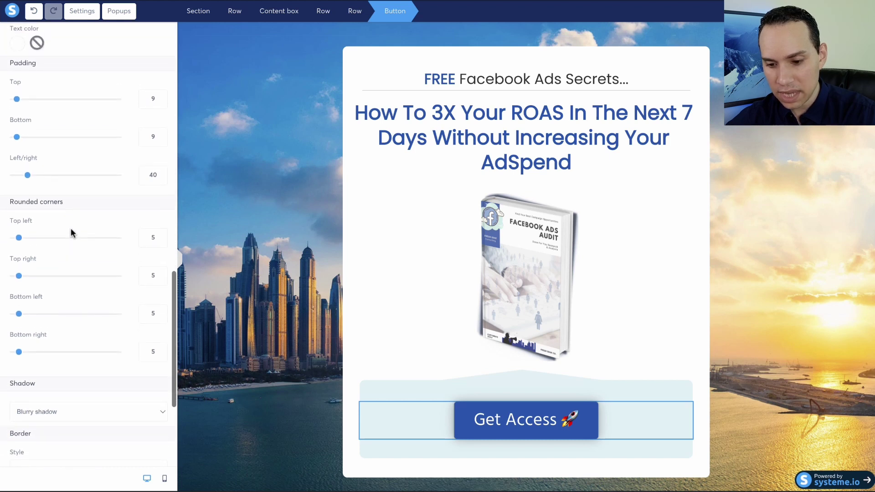
pyautogui.scroll(-3, 71, 229)
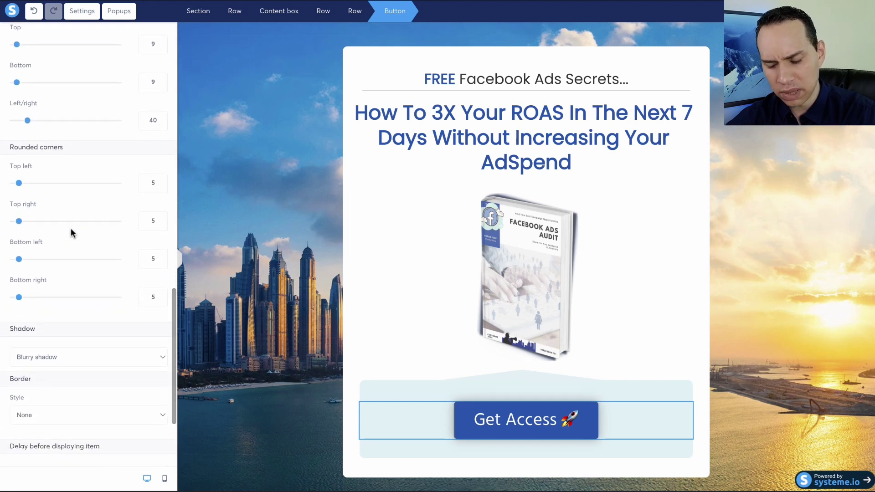
pyautogui.scroll(1, 70, 228)
pyautogui.scroll(-1, 71, 229)
pyautogui.scroll(1, 71, 229)
pyautogui.scroll(3, 70, 227)
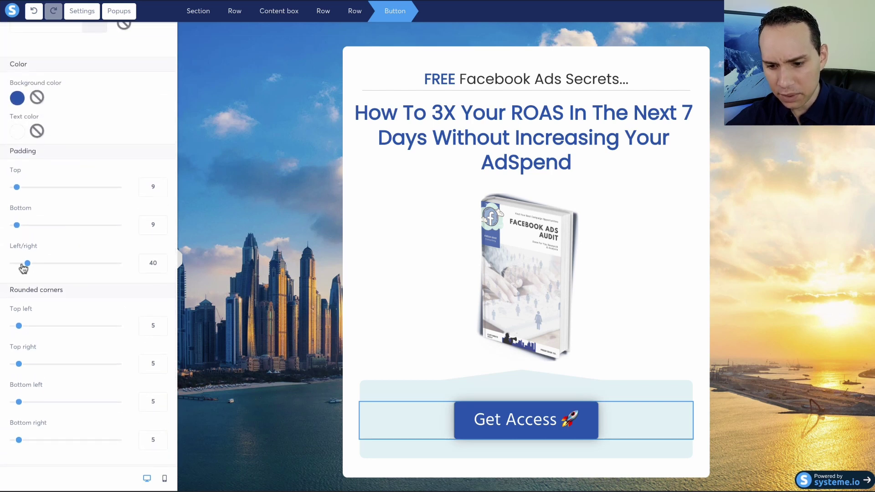
pyautogui.moveTo(28, 266); pyautogui.dragTo(53, 259)
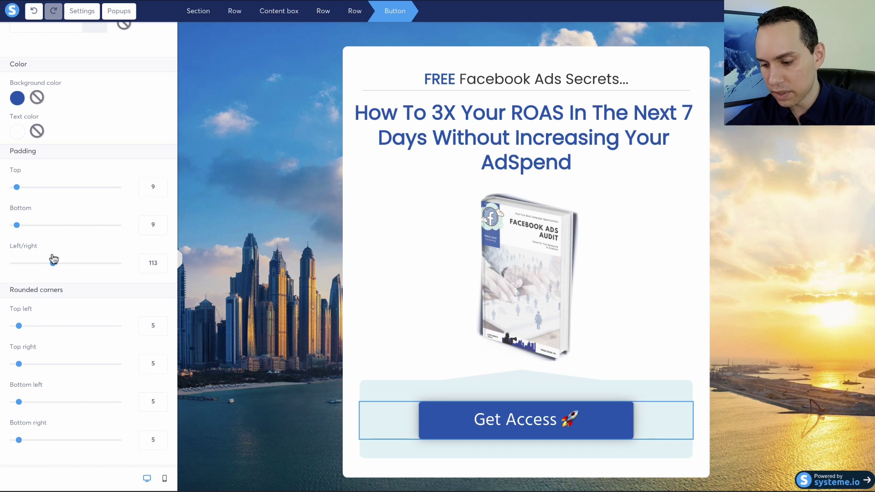
# Switch to the Google Docs document and highlight the Copy Formula 1 headline to compare it with the page
pyautogui.click(740, 268)
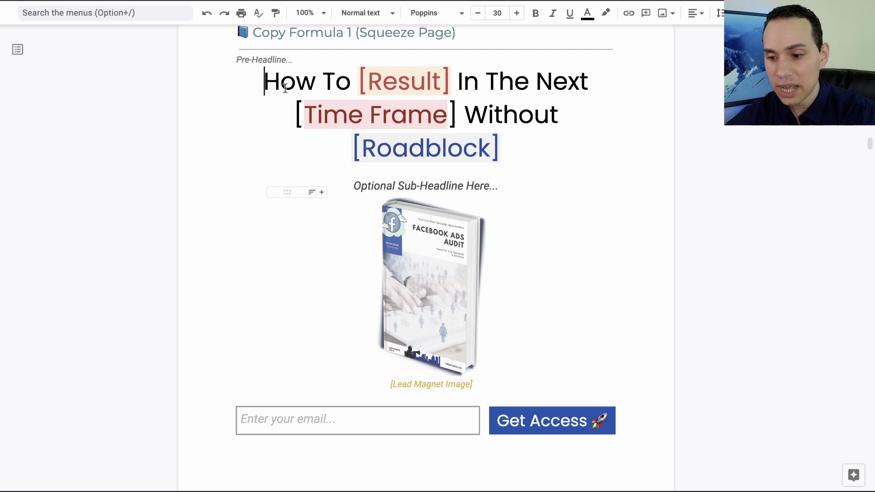
pyautogui.moveTo(259, 82); pyautogui.dragTo(525, 152)
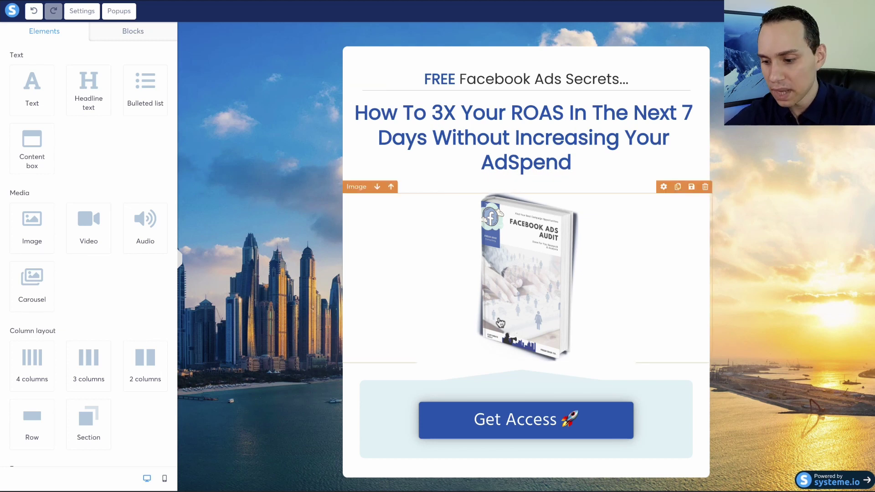
# Check which popup the Get Access button shows and open Popup №1 for editing
pyautogui.click(440, 426)
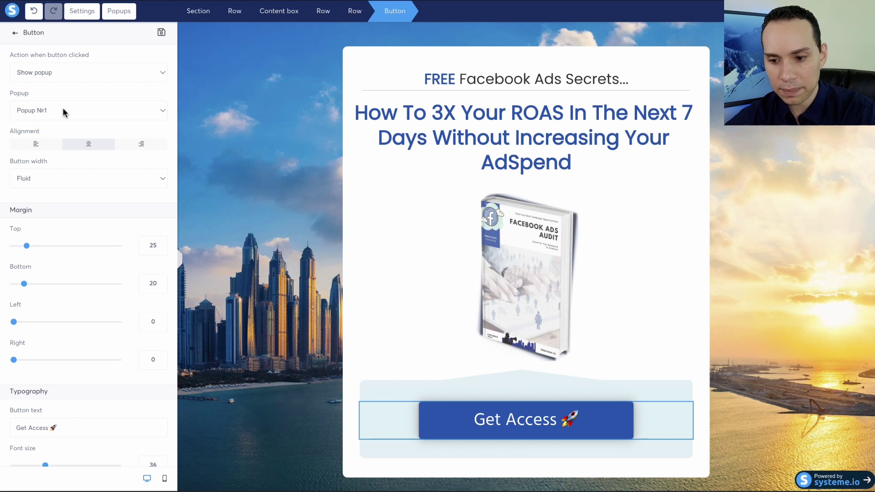
pyautogui.click(117, 12)
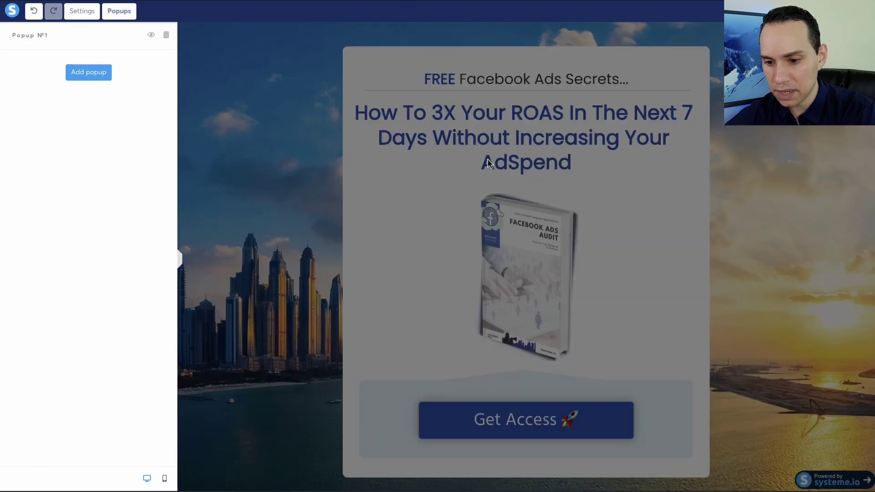
pyautogui.click(151, 35)
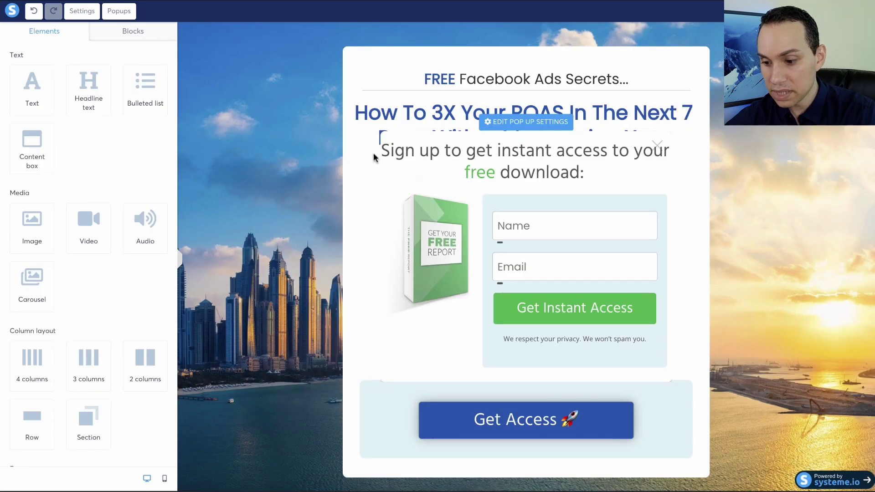
# Replace the popup's green report image with FacebookAdsAudit1.png from the already uploaded images
pyautogui.click(434, 237)
pyautogui.click(159, 72)
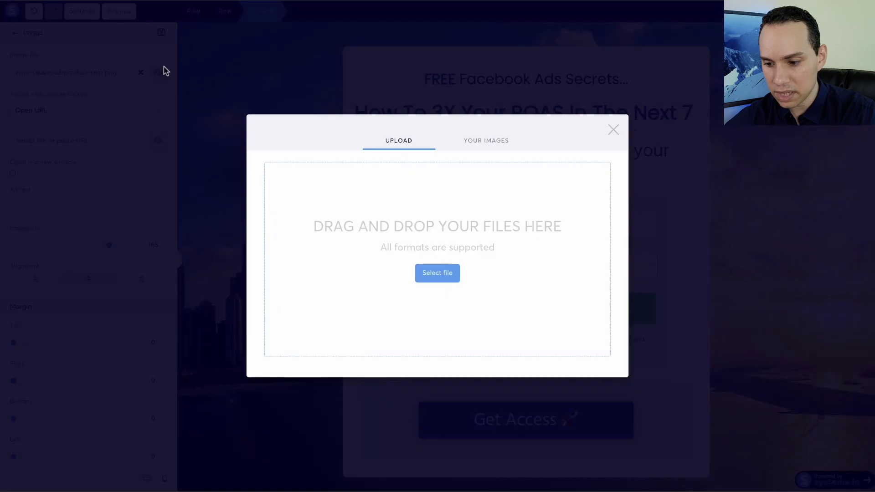
pyautogui.click(486, 140)
pyautogui.scroll(-5, 335, 253)
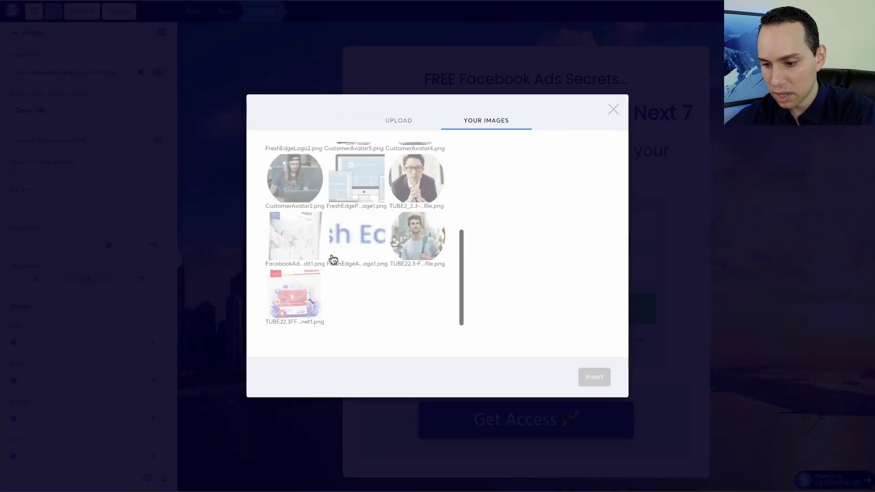
pyautogui.click(300, 230)
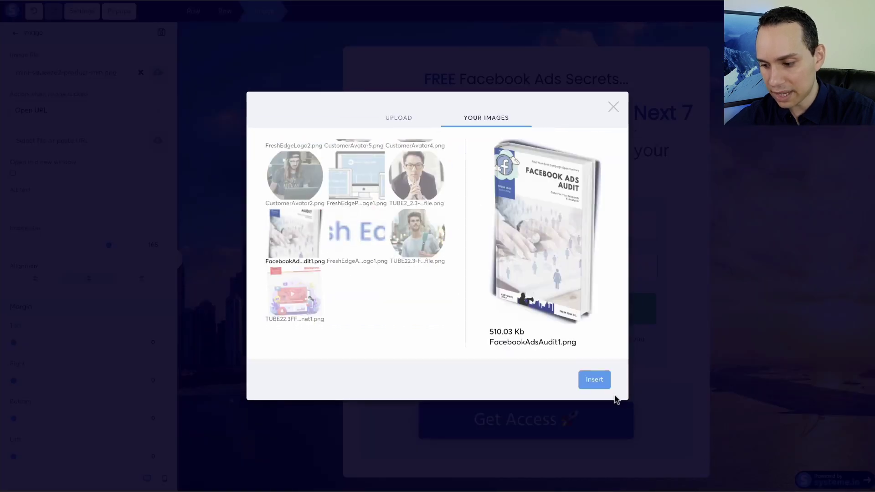
pyautogui.click(605, 383)
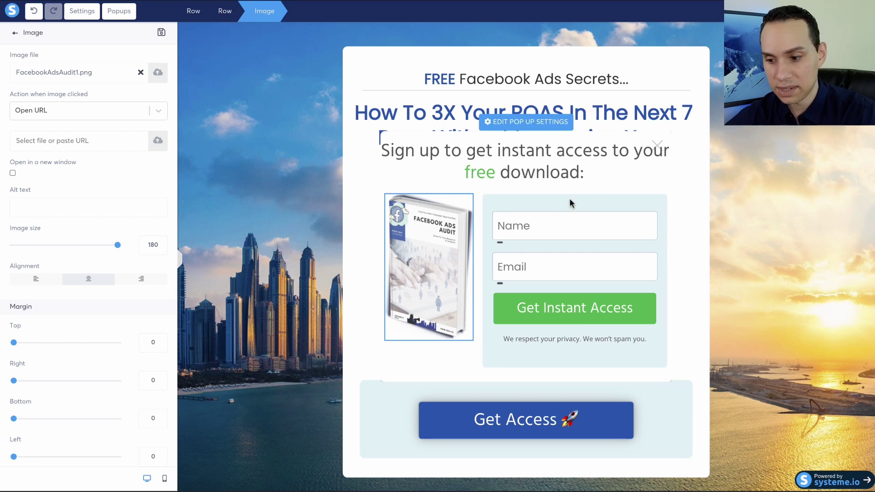
# Delete the "Sign up to get instant access to your free download:" text from the popup
pyautogui.moveTo(583, 168)
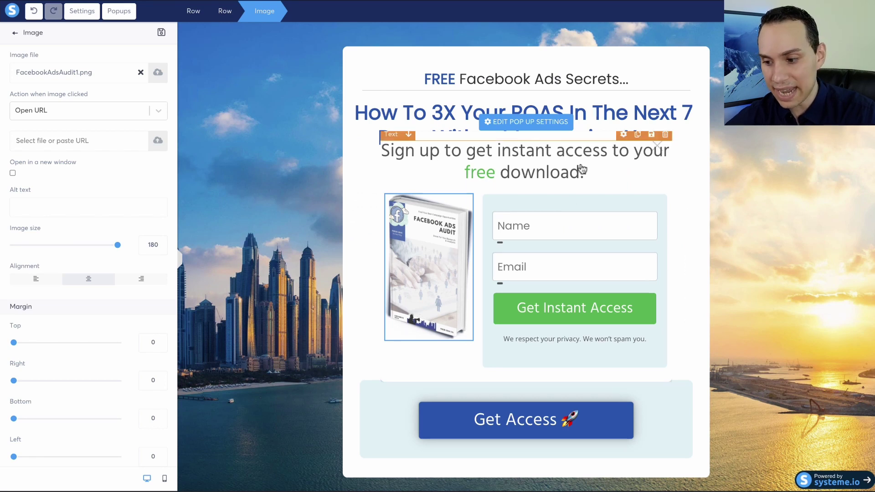
pyautogui.click(666, 136)
pyautogui.click(480, 77)
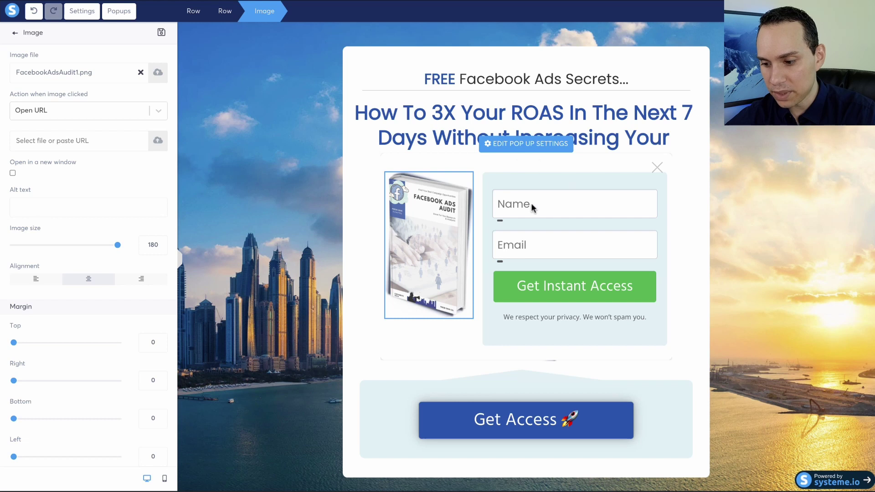
# Set the background color of the popup's Get Instant Access button to #1956b4
pyautogui.click(563, 279)
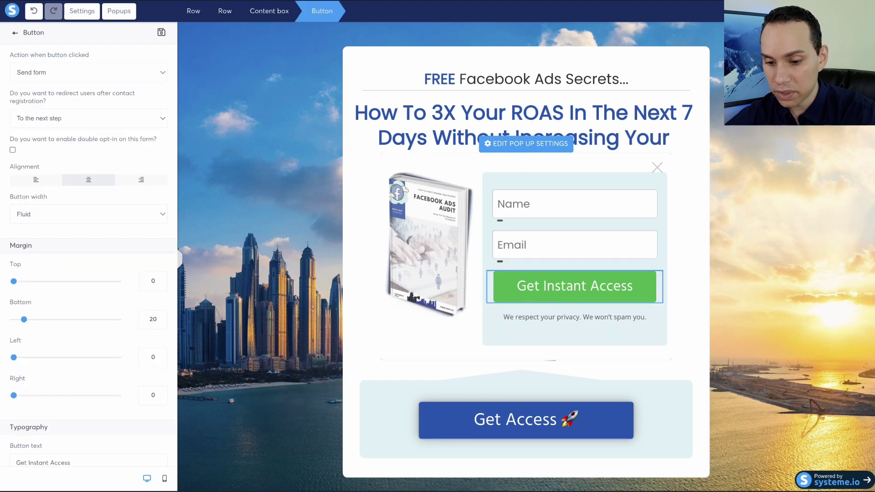
pyautogui.click(526, 289)
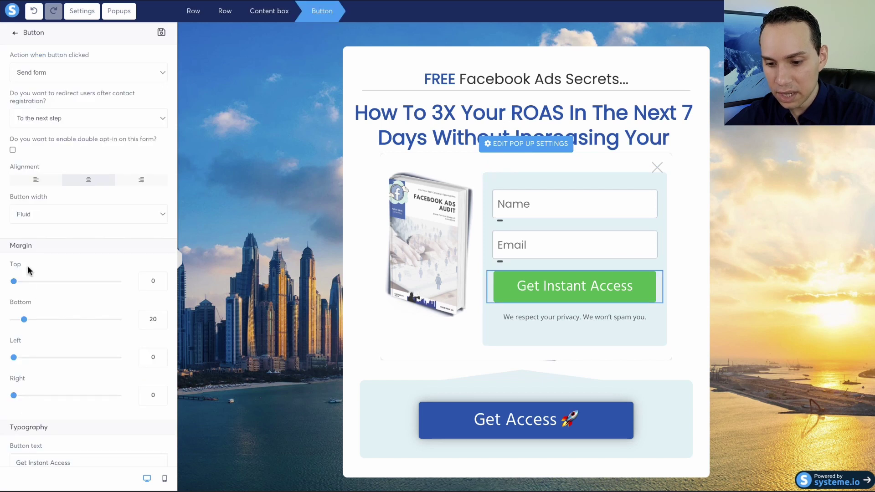
pyautogui.scroll(-13, 29, 273)
pyautogui.scroll(-2, 28, 271)
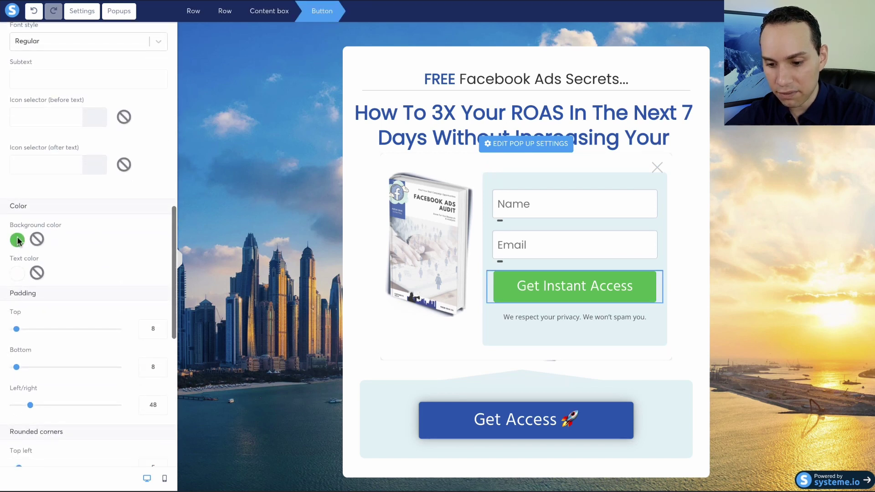
pyautogui.click(17, 240)
pyautogui.click(93, 324)
pyautogui.hotkey('ctrl', 'a')
pyautogui.write('#1956b4')
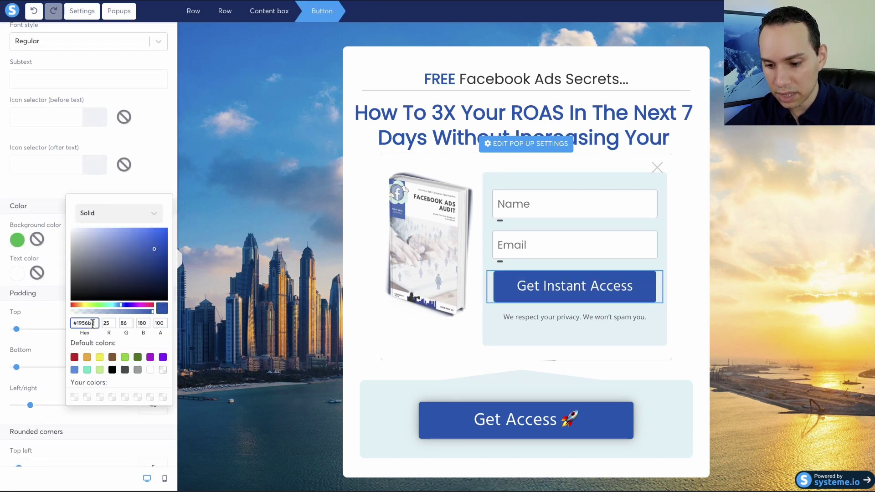
pyautogui.click(555, 338)
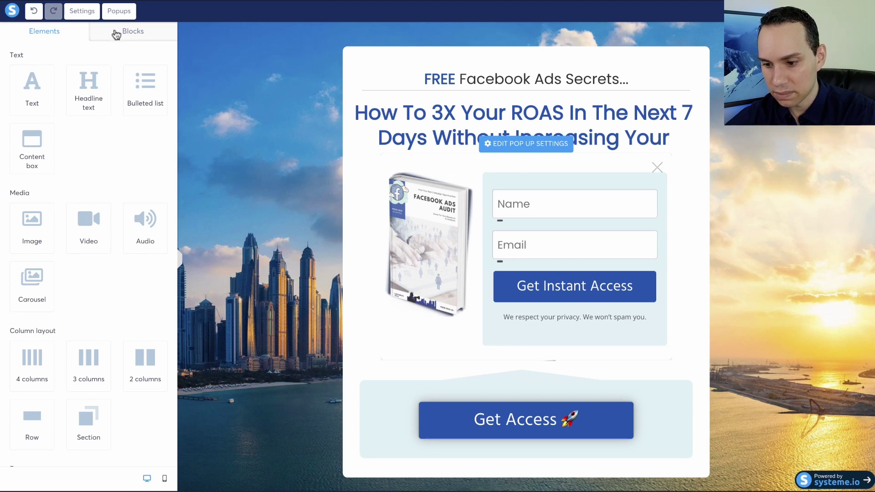
# Preview the squeeze page from the funnel's step configuration and open the Get Access popup to check it
pyautogui.click(326, 161)
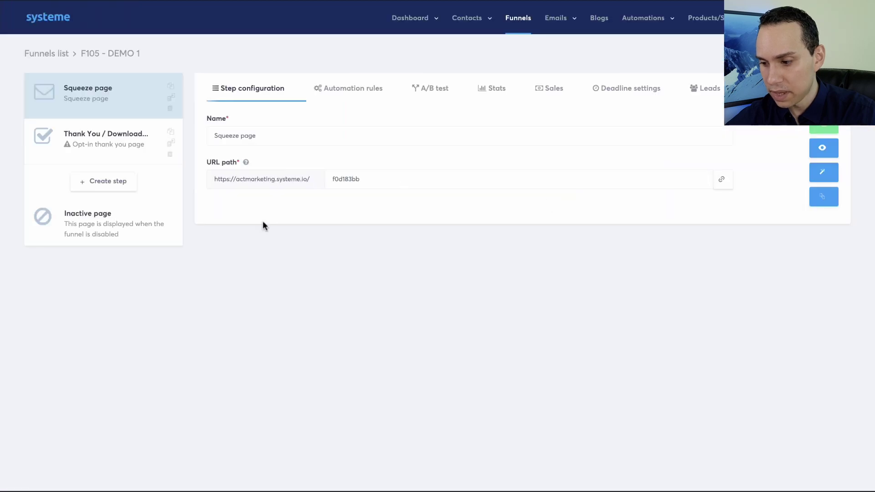
pyautogui.click(824, 150)
pyautogui.scroll(-3, 481, 144)
pyautogui.scroll(2, 480, 139)
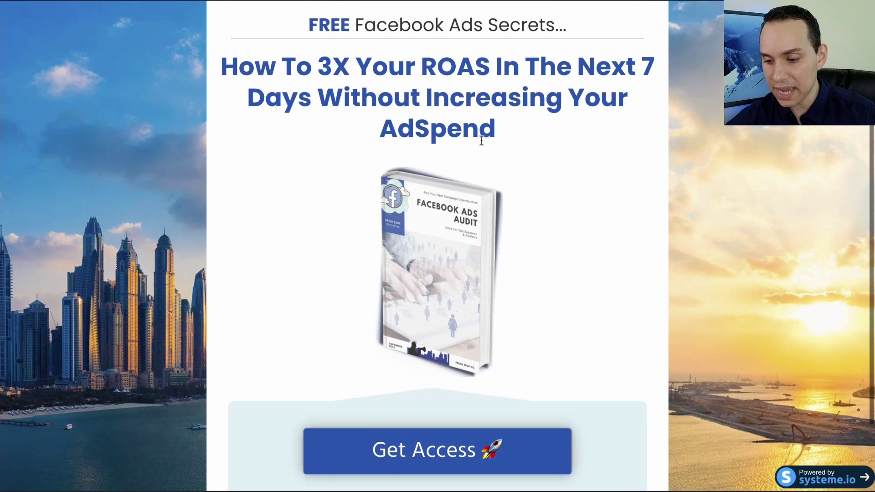
pyautogui.click(450, 456)
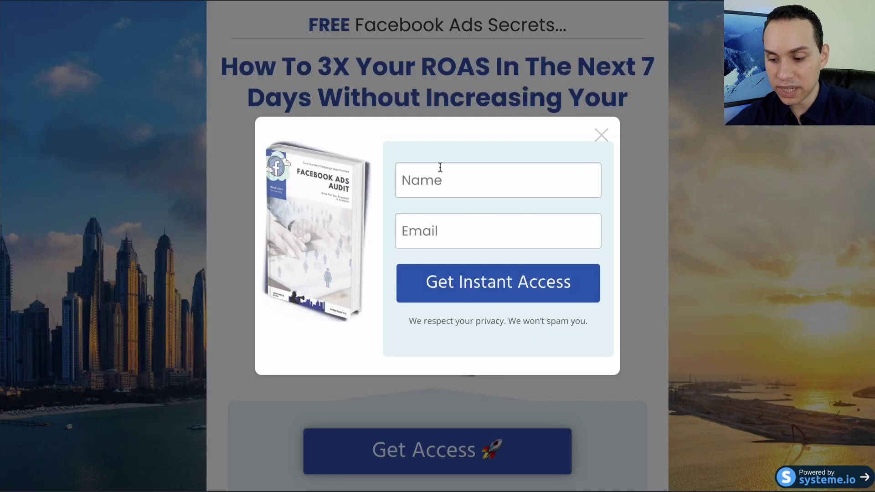